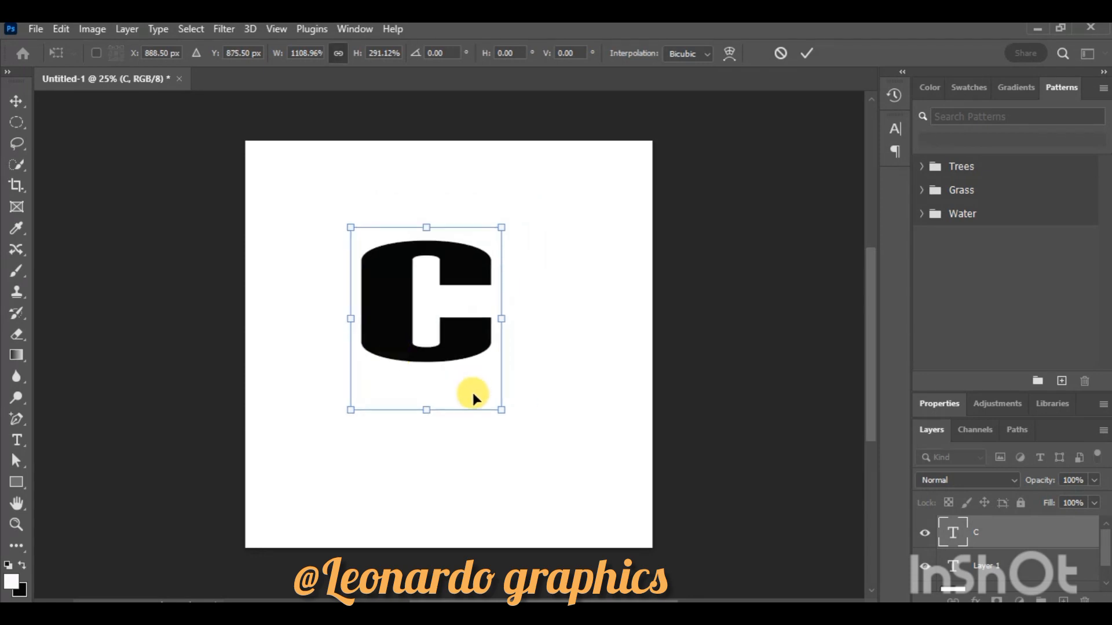
Step: Enlarge the letter C around the middle of the canvas and delete the unused Layer 1 text layer
{"action": "left_click_drag", "start_coordinate": [516, 429], "coordinate": [575, 490]}
{"action": "left_click_drag", "start_coordinate": [432, 370], "coordinate": [418, 360]}
{"action": "left_click", "coordinate": [1035, 569]}
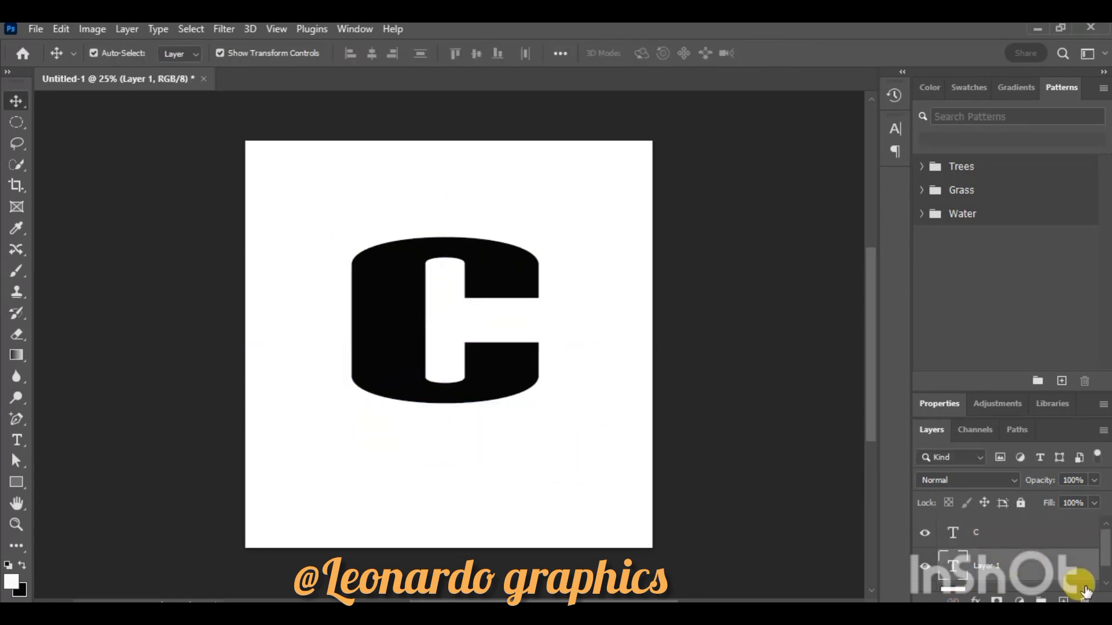
{"action": "left_click", "coordinate": [1084, 597]}
Step: Move the letter C slightly down on the canvas and duplicate its layer
{"action": "left_click", "coordinate": [496, 254]}
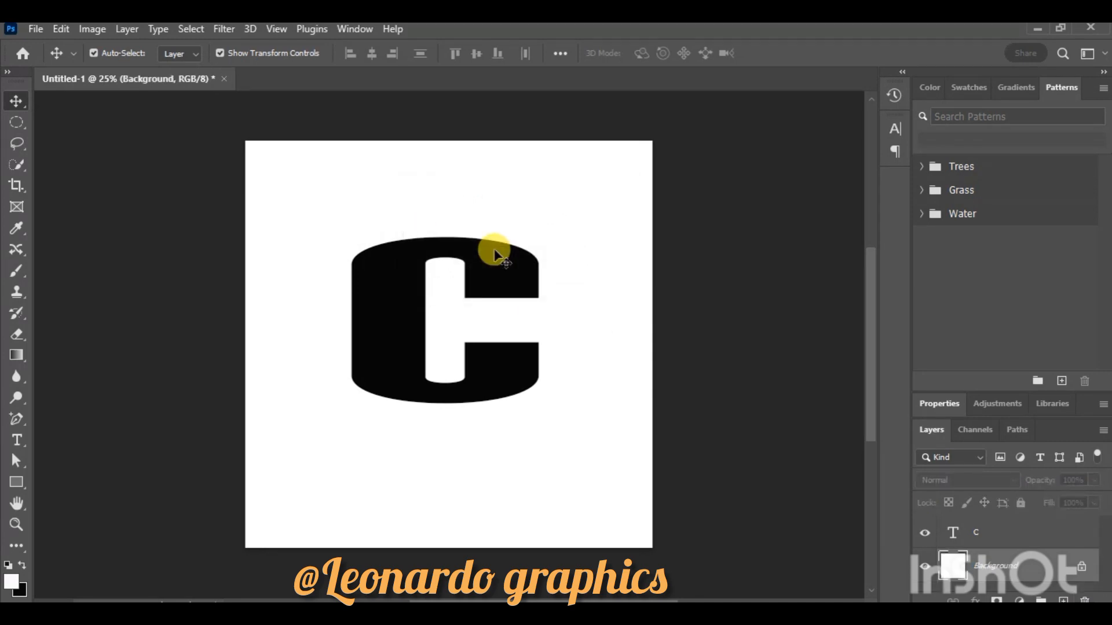
{"action": "left_click_drag", "start_coordinate": [450, 392], "coordinate": [444, 404]}
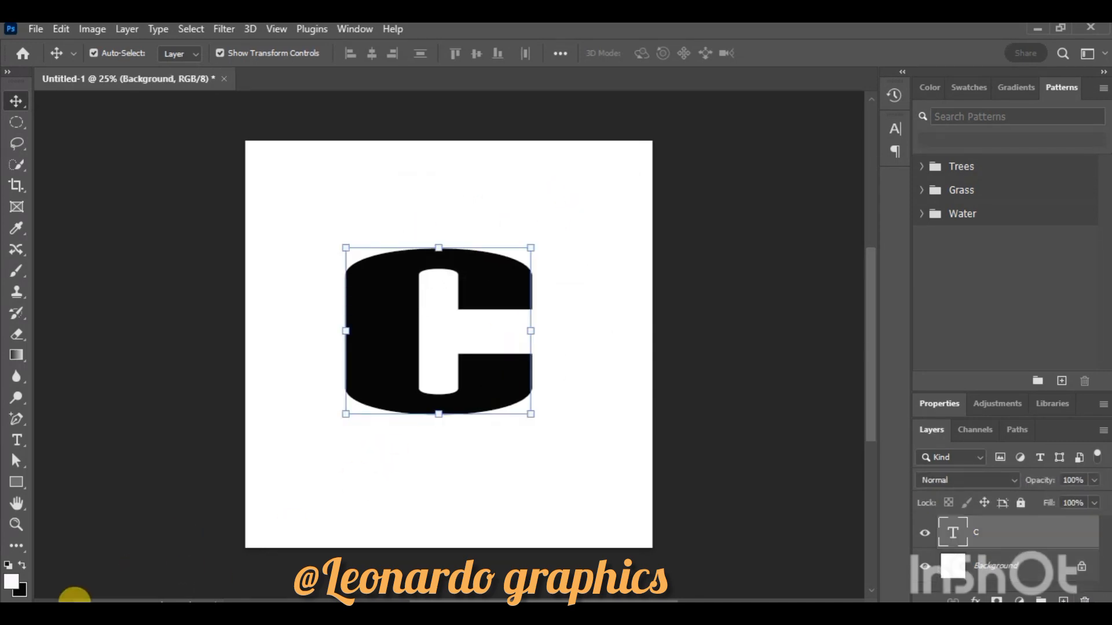
{"action": "key", "text": "ctrl+j"}
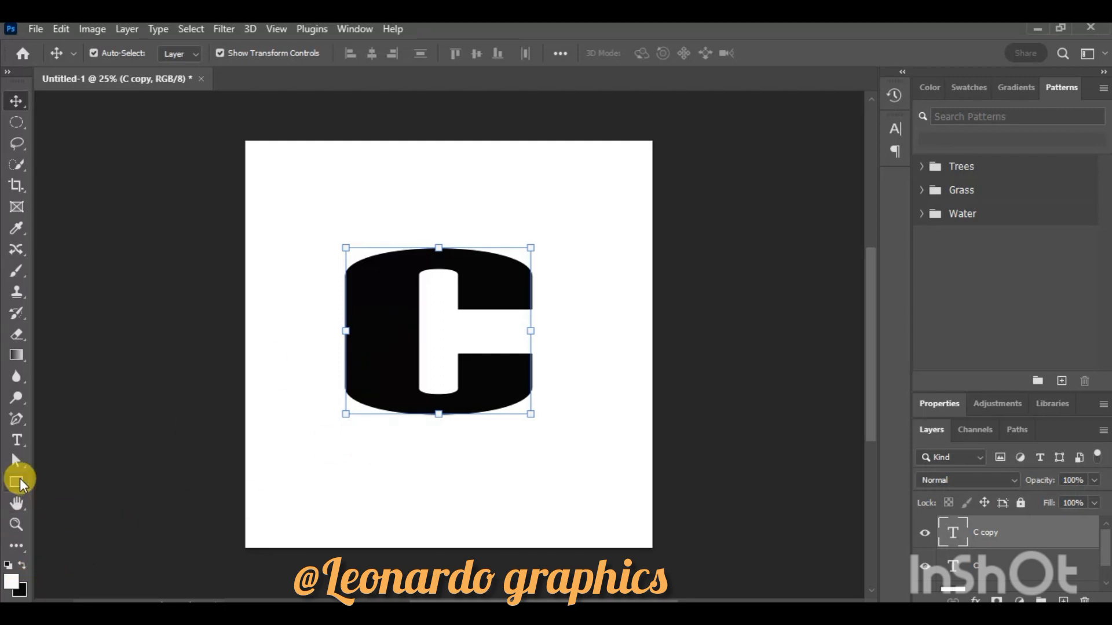
Step: Pick a dark grey foreground color and fill the duplicated C text layer with it
{"action": "left_click", "coordinate": [19, 586]}
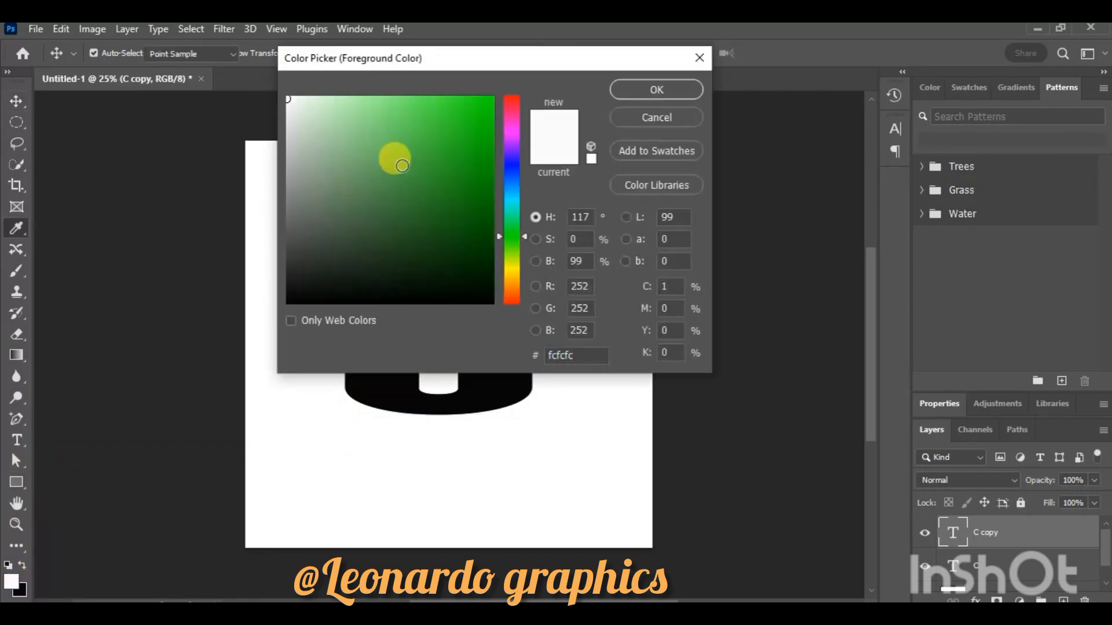
{"action": "left_click", "coordinate": [288, 254]}
{"action": "left_click", "coordinate": [651, 87]}
{"action": "key", "text": "v"}
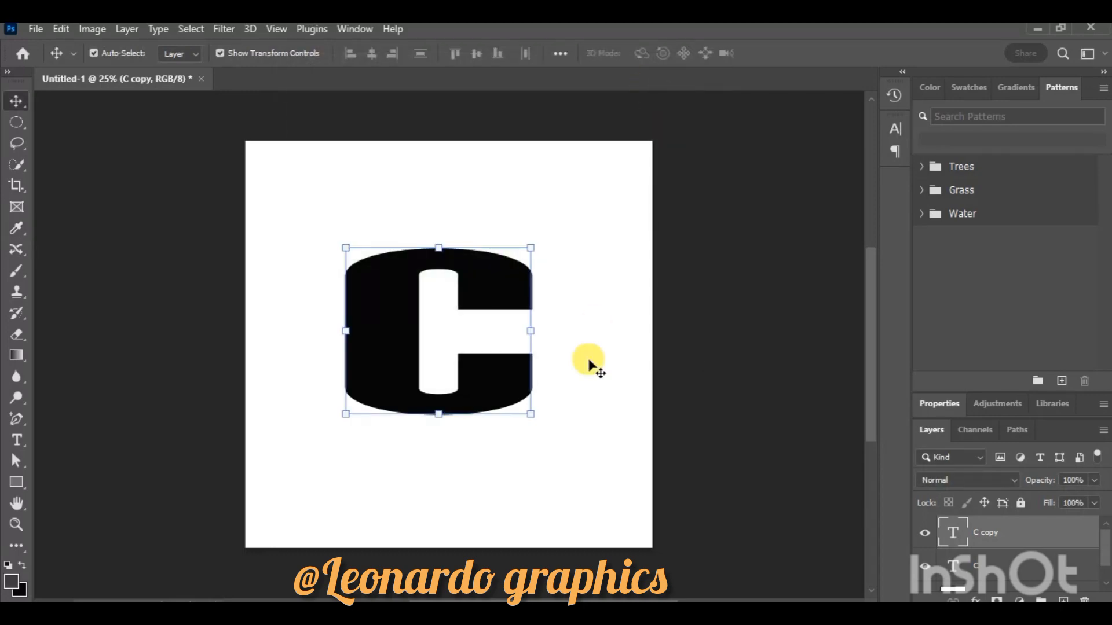
{"action": "key", "text": "ctrl"}
{"action": "key", "text": "alt+BackSpace"}
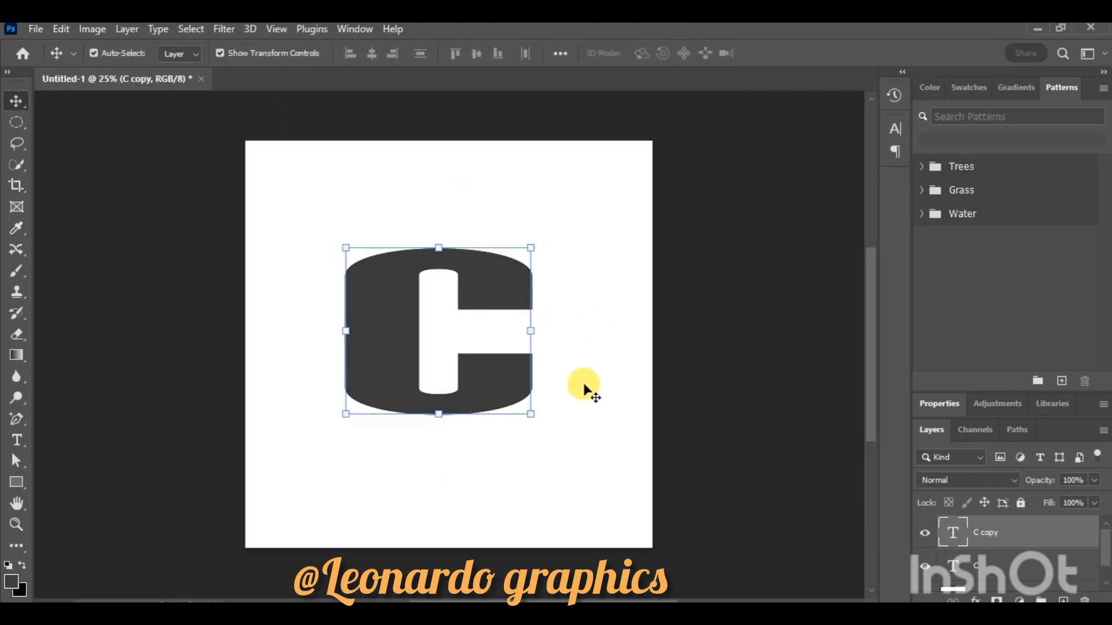
Step: Hide the transform controls and put the original black C layer into its own group
{"action": "left_click", "coordinate": [1021, 573]}
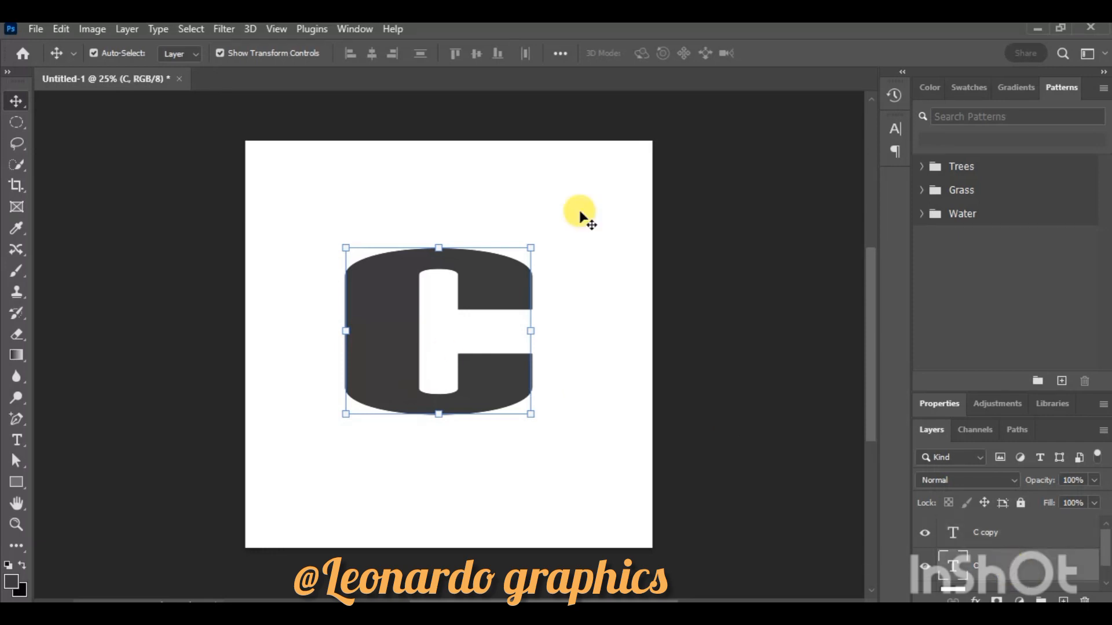
{"action": "left_click", "coordinate": [255, 52]}
{"action": "key", "text": "ctrl+g"}
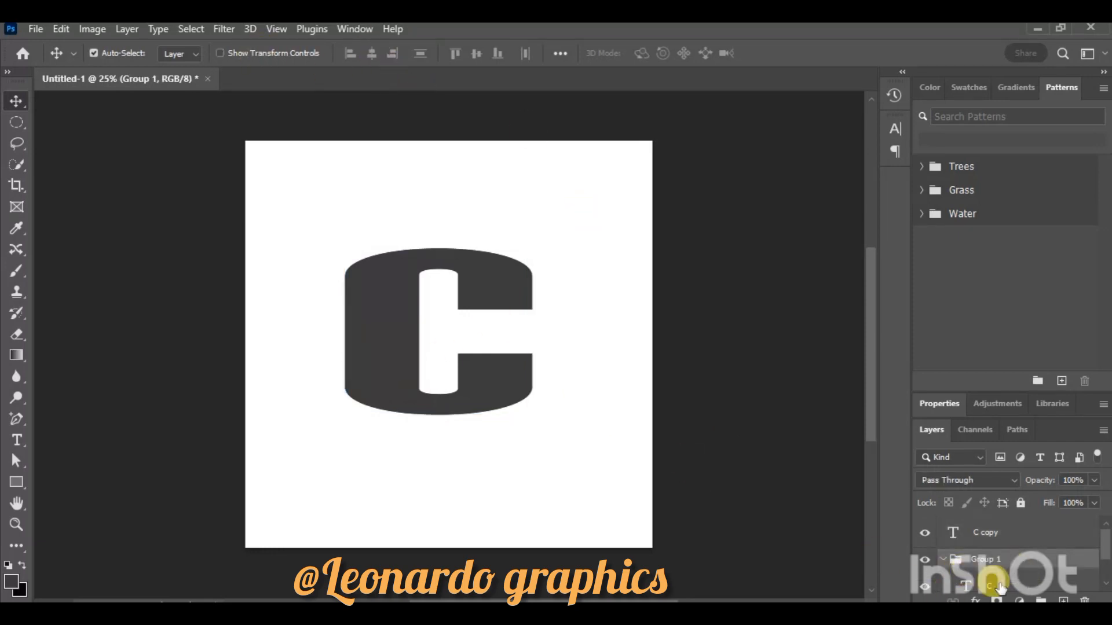
Step: Repeatedly duplicate the black C inside the group with small rightward offsets, making about 60 copies as an extrusion, and collapse the group
{"action": "left_click", "coordinate": [987, 588]}
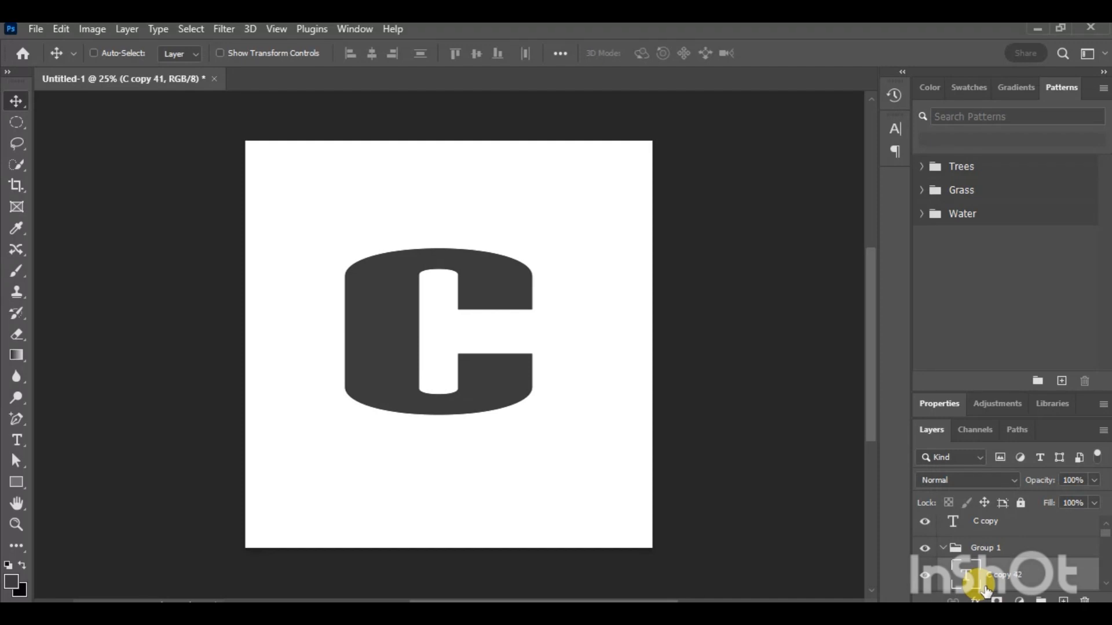
{"action": "key", "text": "ctrl+alt+period"}
{"action": "key", "text": "ctrl+alt+period"}
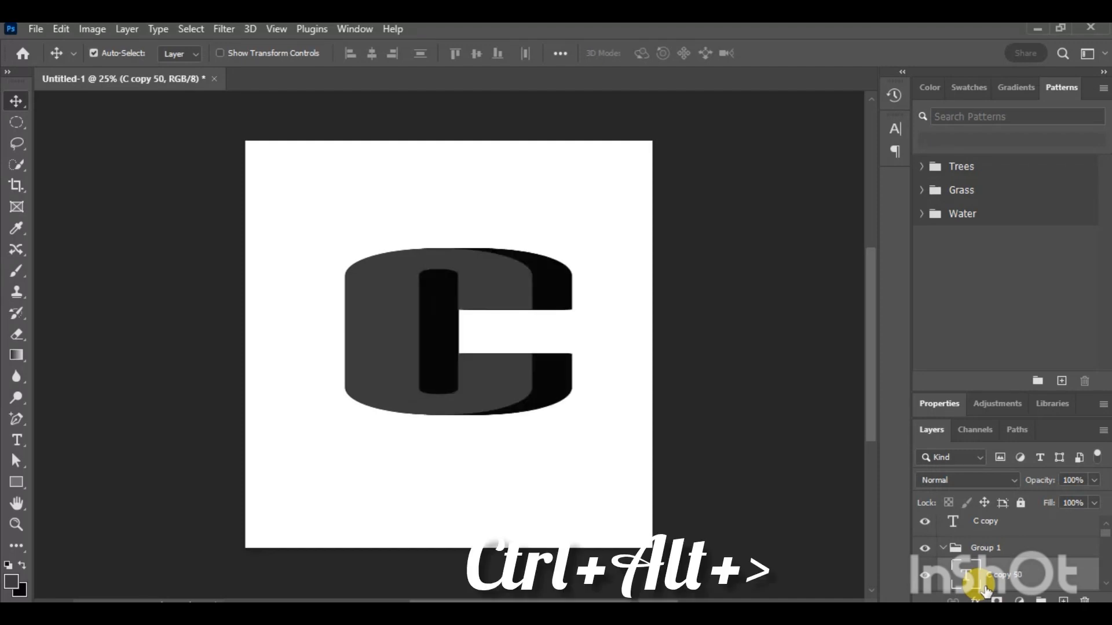
{"action": "key", "text": "ctrl+alt+Right"}
{"action": "key", "text": "ctrl+alt+Right"}
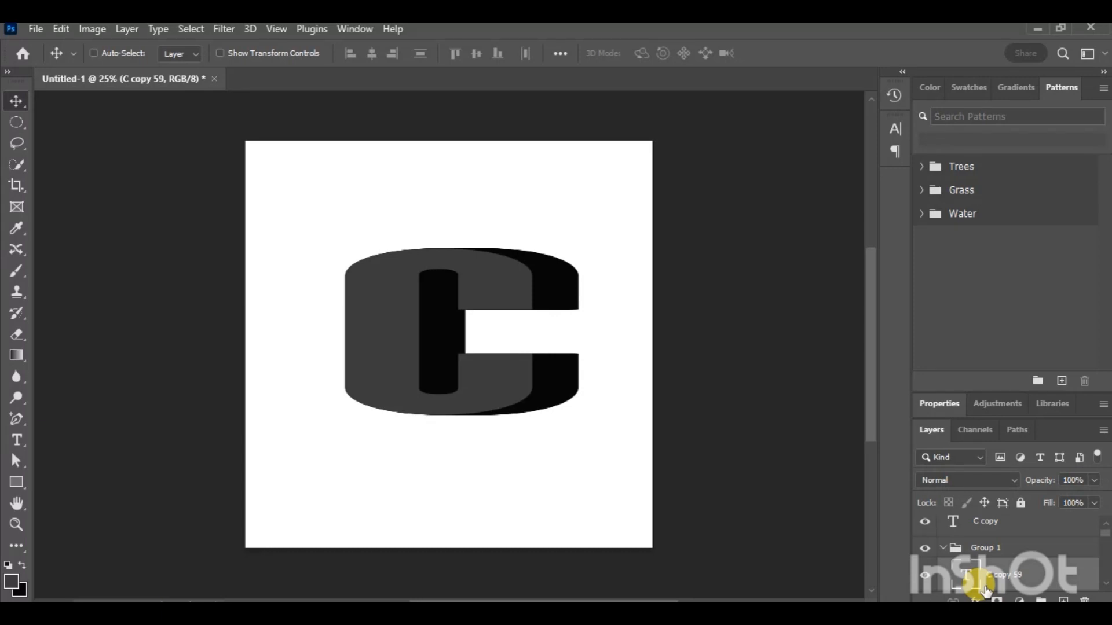
{"action": "key", "text": "ctrl+alt+Right"}
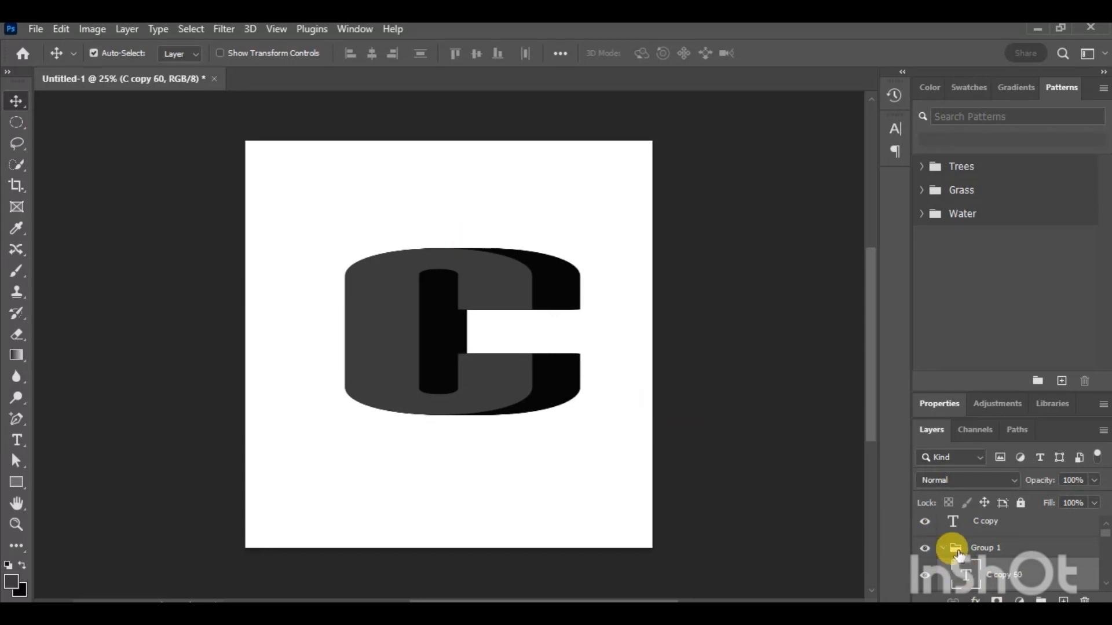
{"action": "left_click", "coordinate": [942, 549]}
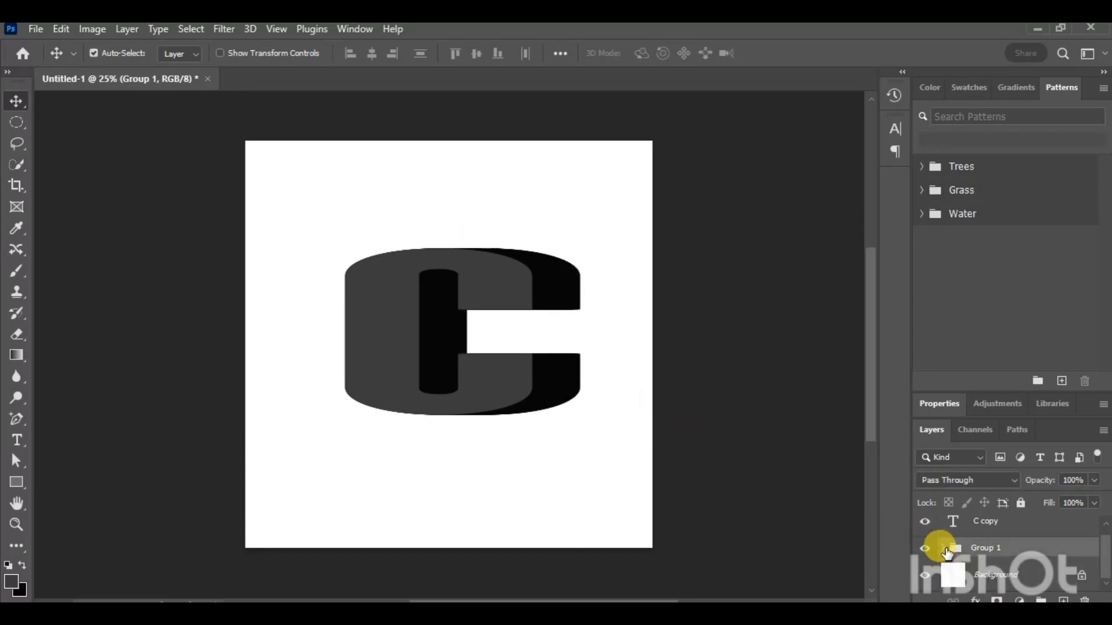
Step: Transform the grey C and the extrusion group together to about 125% width and 144% height, filling more of the canvas
{"action": "left_click", "coordinate": [220, 53]}
{"action": "left_click_drag", "start_coordinate": [472, 253], "coordinate": [462, 217]}
{"action": "left_click_drag", "start_coordinate": [462, 414], "coordinate": [461, 451]}
{"action": "left_click_drag", "start_coordinate": [300, 334], "coordinate": [328, 332]}
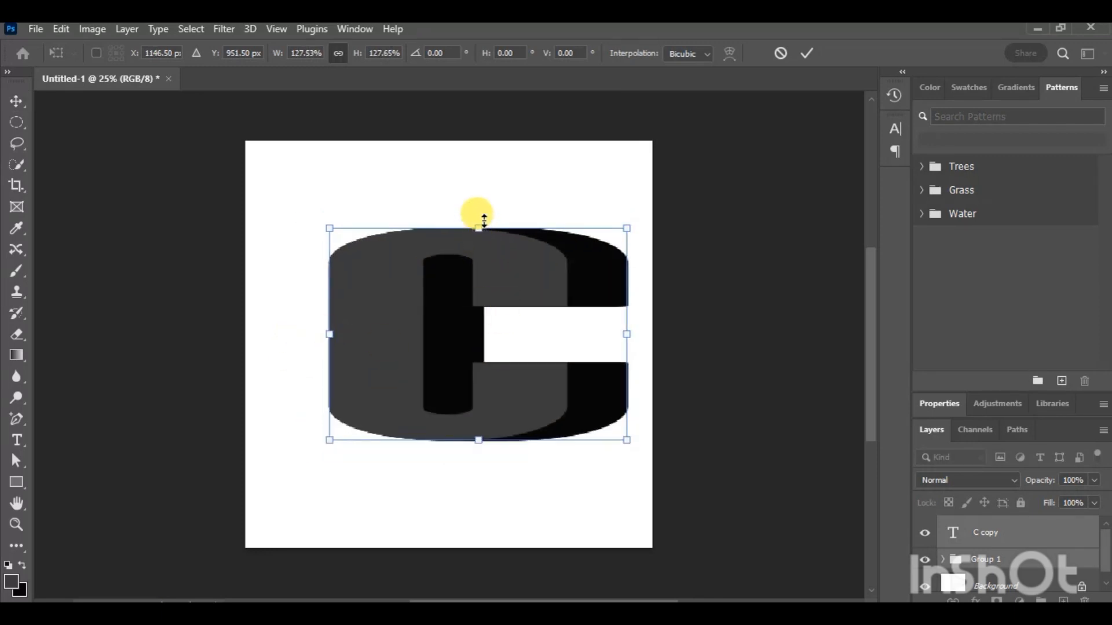
{"action": "left_click_drag", "start_coordinate": [484, 218], "coordinate": [477, 194]}
{"action": "key", "text": "shift"}
{"action": "key", "text": "shift"}
{"action": "key", "text": "shift"}
{"action": "key", "text": "shift"}
{"action": "key", "text": "shift"}
{"action": "left_click", "coordinate": [434, 243]}
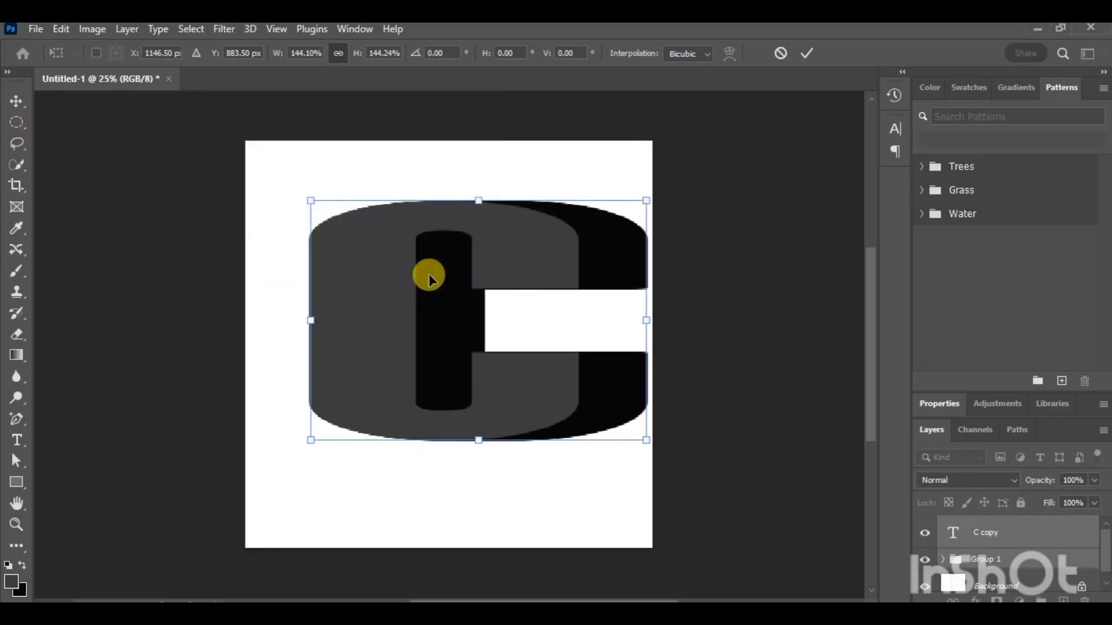
{"action": "left_click_drag", "start_coordinate": [645, 320], "coordinate": [603, 325]}
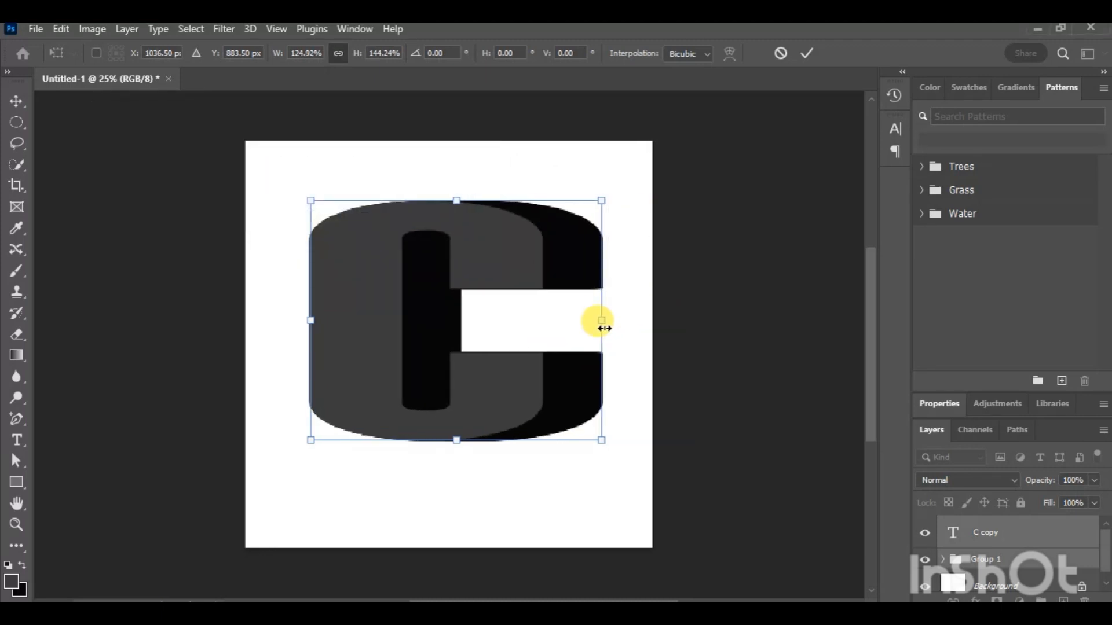
{"action": "left_click", "coordinate": [808, 53]}
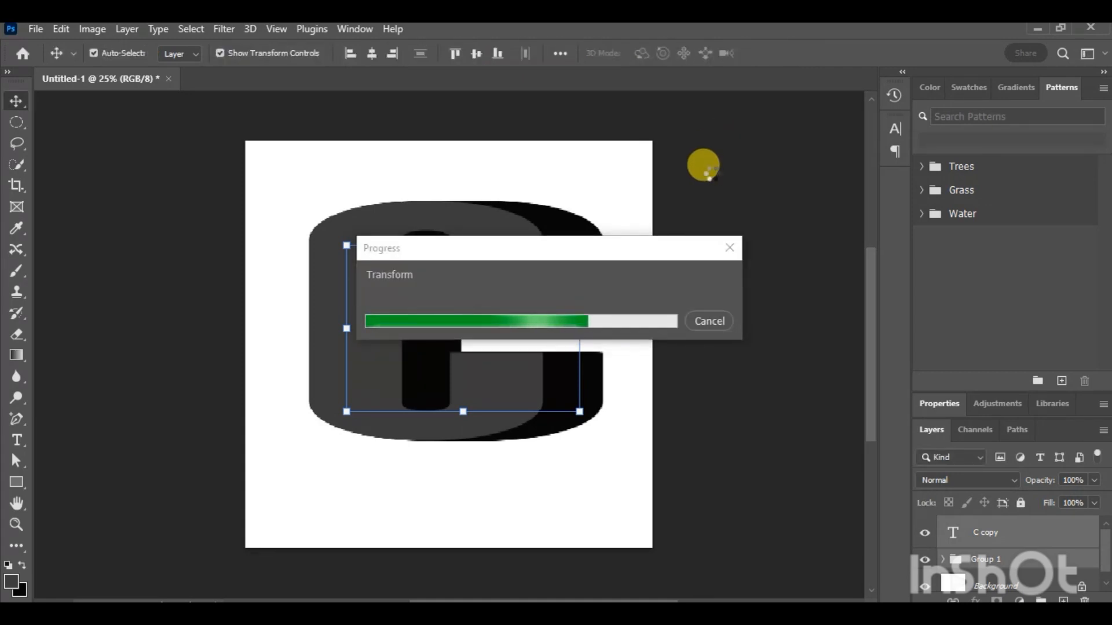
{"action": "left_click", "coordinate": [235, 55]}
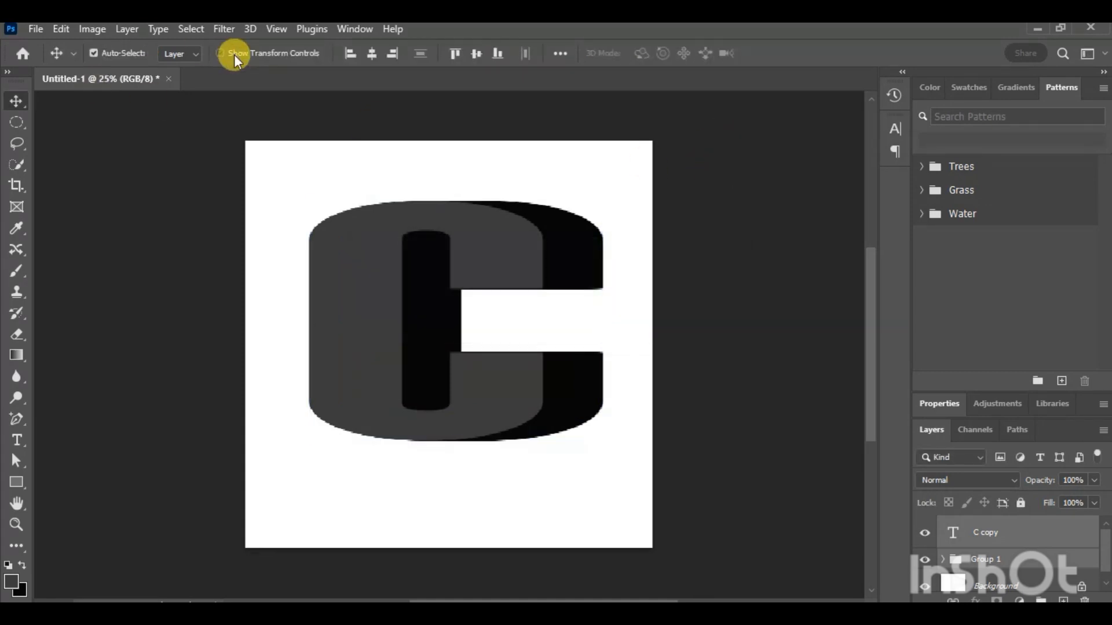
Step: Place the cheetah photo from the Downloads folder as an embedded image above the grey C layer
{"action": "left_click", "coordinate": [1019, 537]}
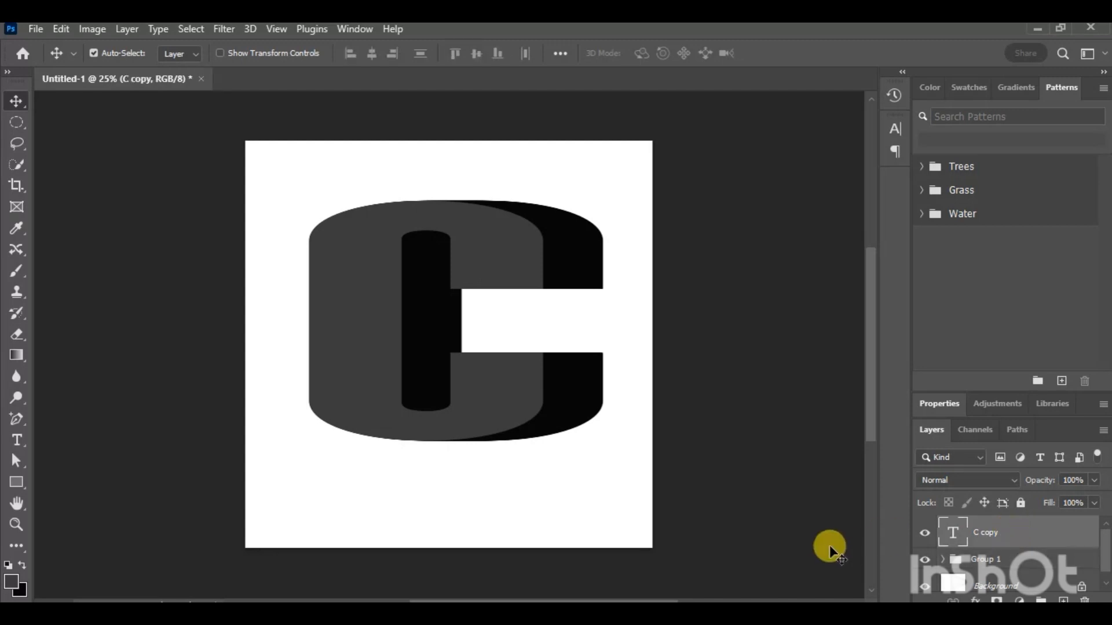
{"action": "left_click", "coordinate": [35, 29]}
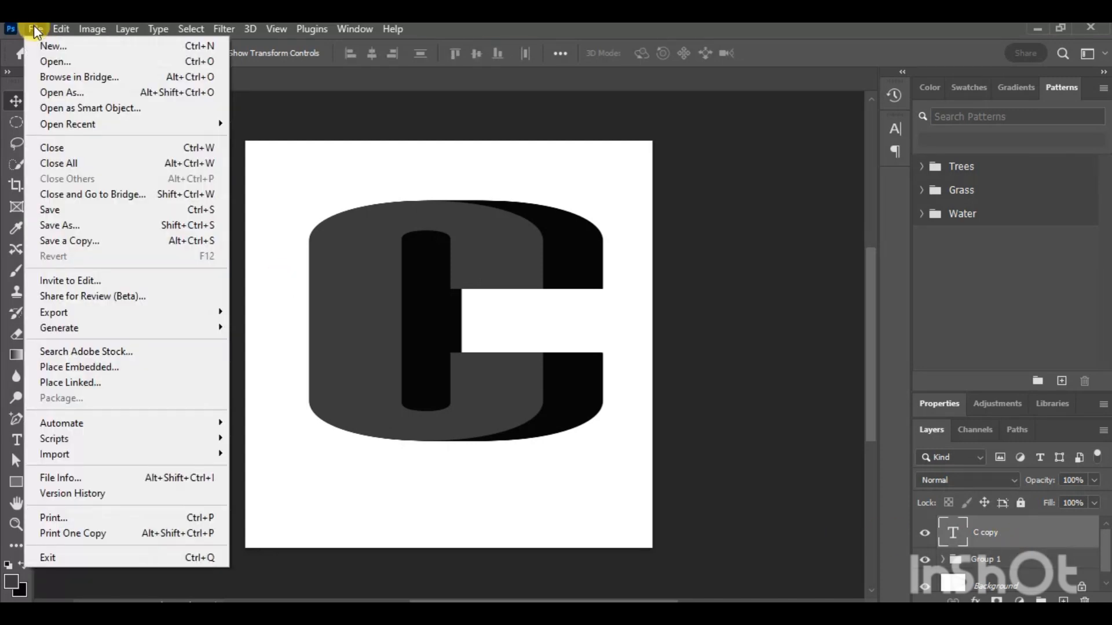
{"action": "left_click", "coordinate": [108, 375]}
{"action": "left_click", "coordinate": [194, 220]}
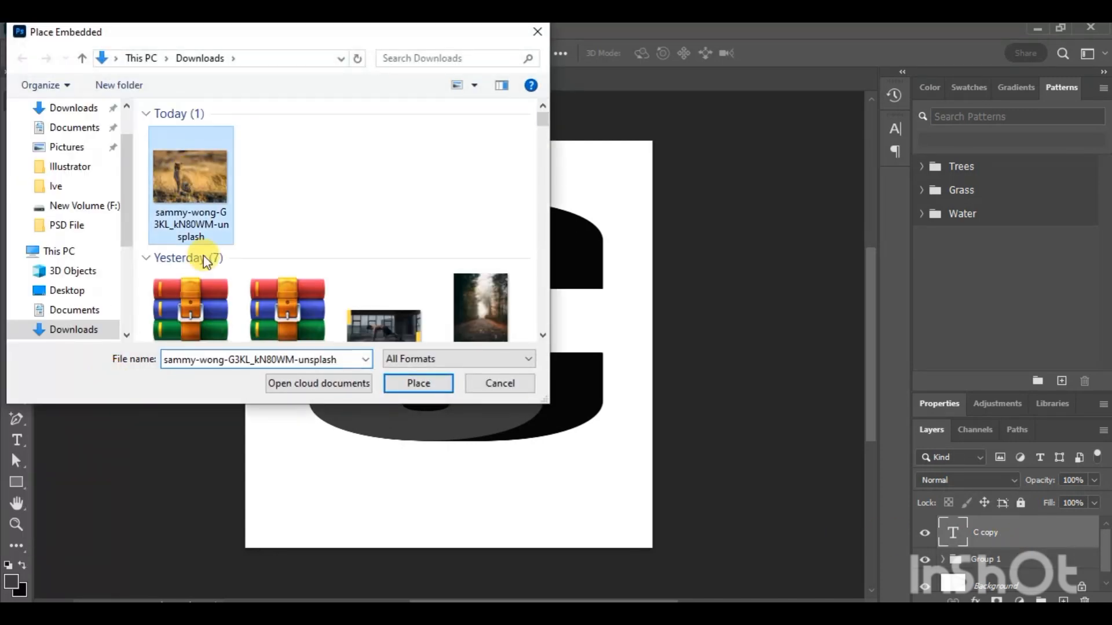
{"action": "left_click", "coordinate": [439, 383]}
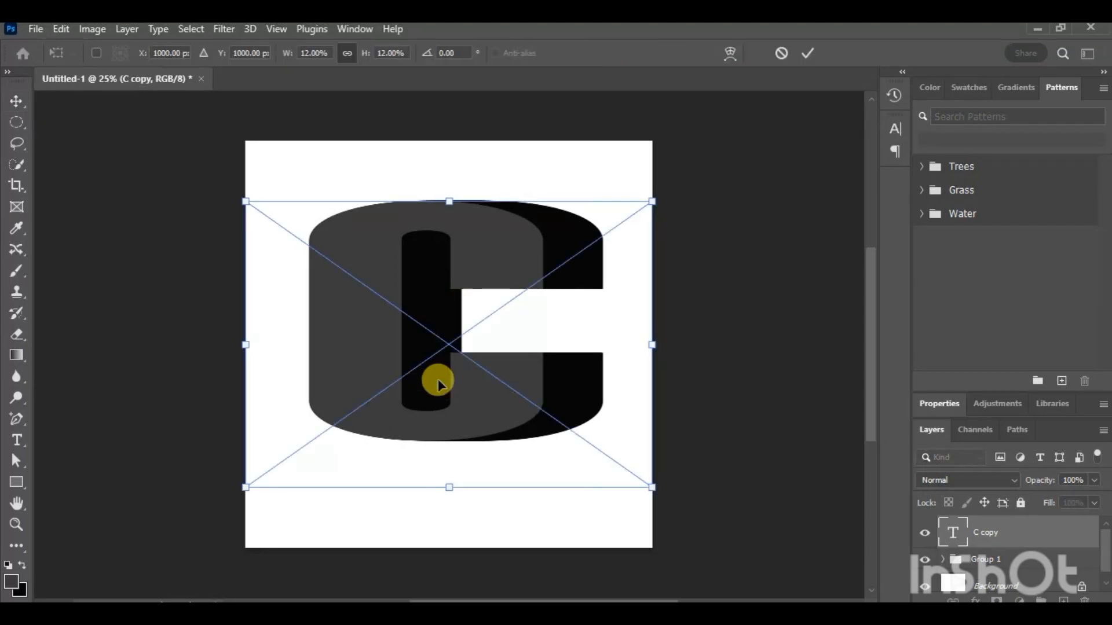
Step: Rotate the cheetah photo to about -6.5° and lower its opacity to 53%
{"action": "left_click_drag", "start_coordinate": [675, 494], "coordinate": [690, 469]}
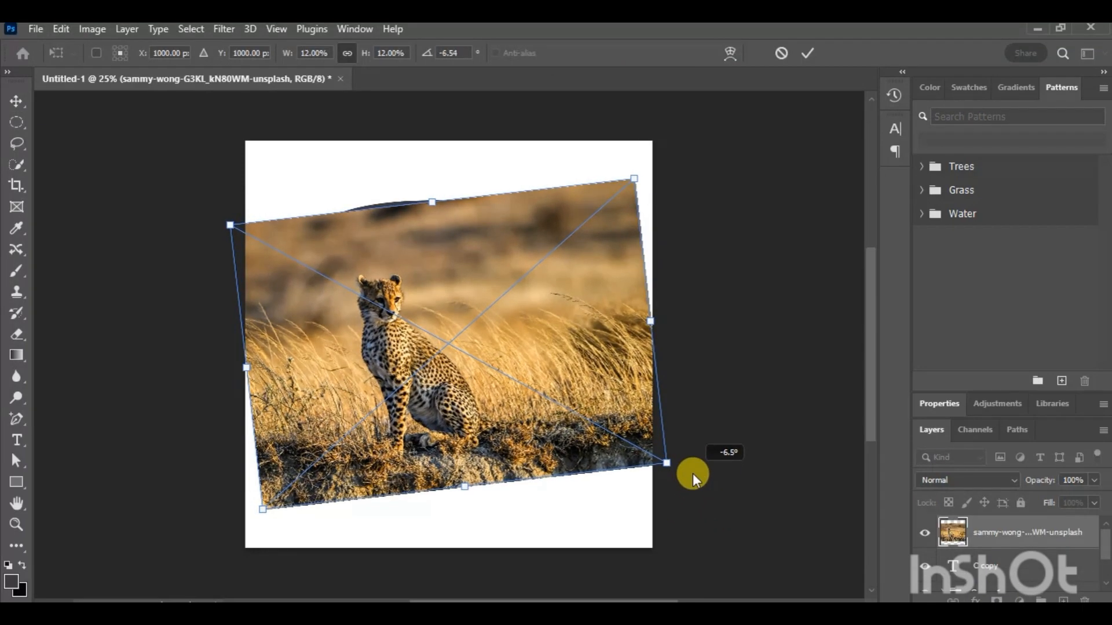
{"action": "left_click", "coordinate": [1095, 480]}
{"action": "left_click", "coordinate": [1059, 496]}
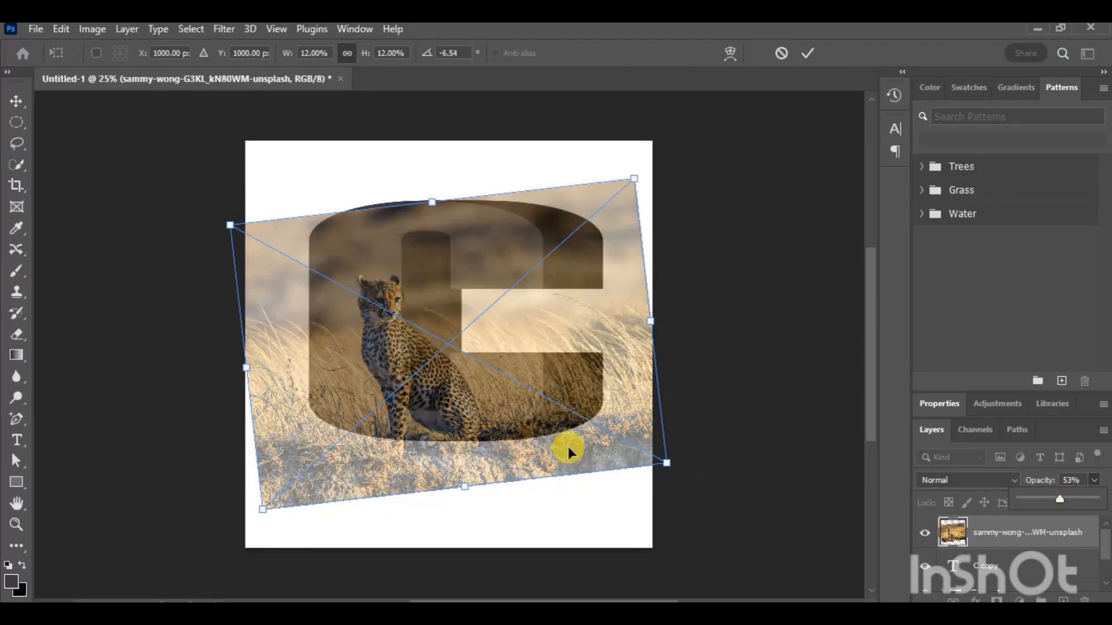
Step: Scale the photo to 13.48% width and 14.54% height and position the cheetah over the left side of the C
{"action": "left_click_drag", "start_coordinate": [544, 422], "coordinate": [492, 352]}
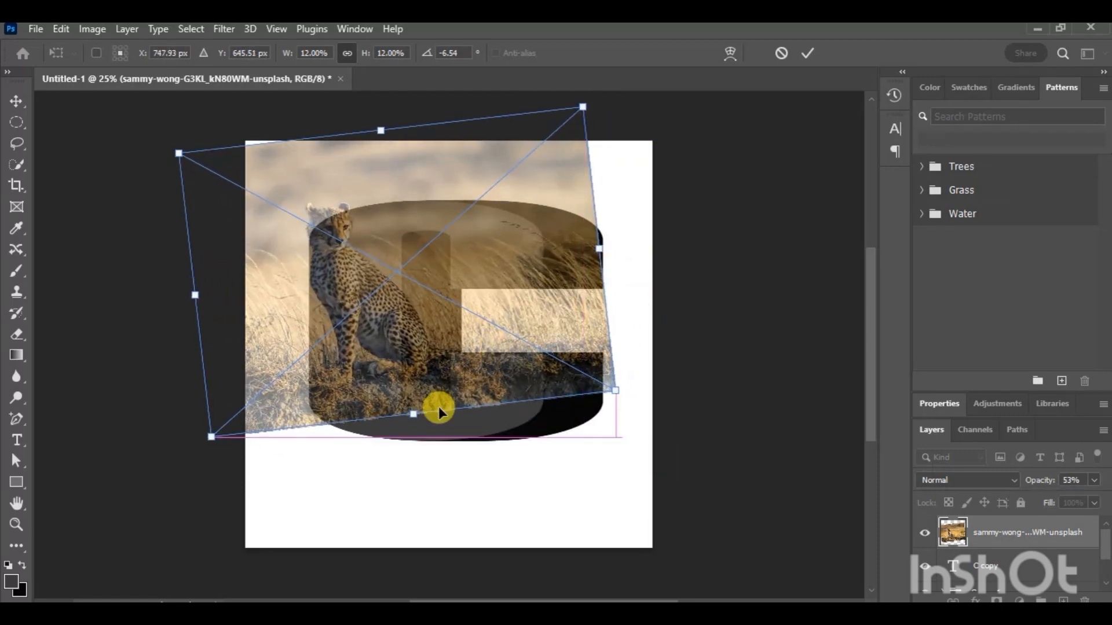
{"action": "left_click_drag", "start_coordinate": [413, 415], "coordinate": [421, 459]}
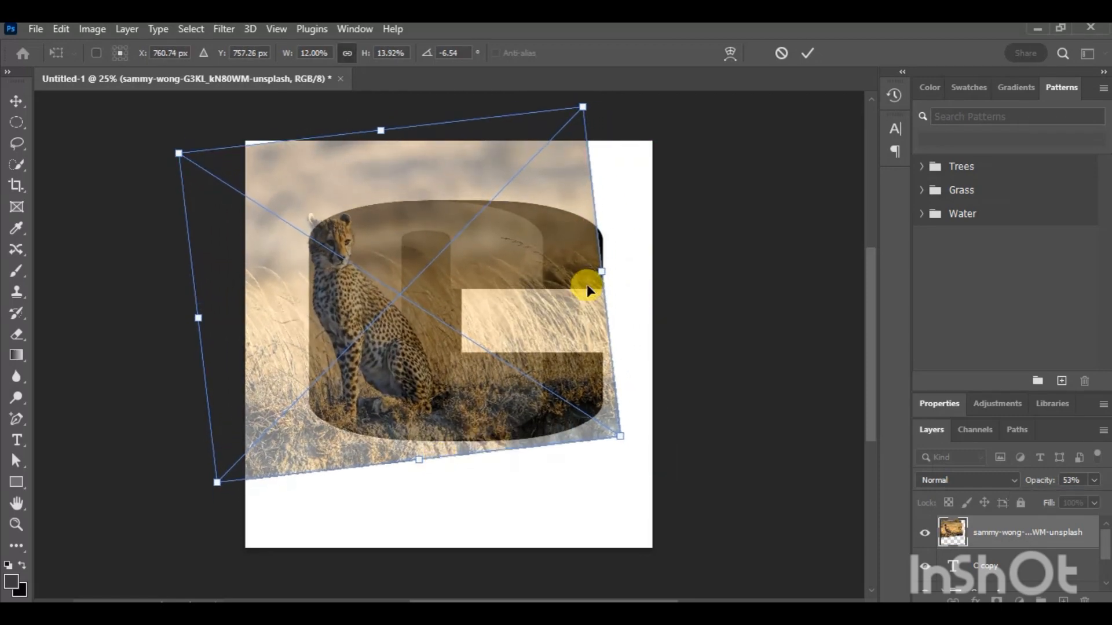
{"action": "left_click_drag", "start_coordinate": [600, 269], "coordinate": [651, 266]}
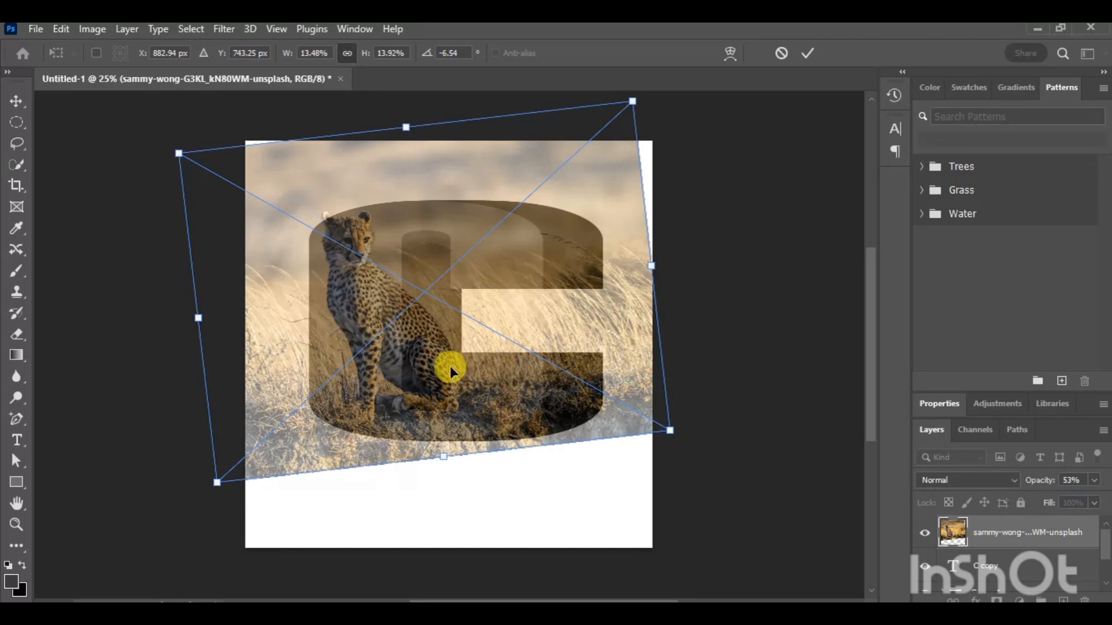
{"action": "left_click_drag", "start_coordinate": [449, 366], "coordinate": [433, 363]}
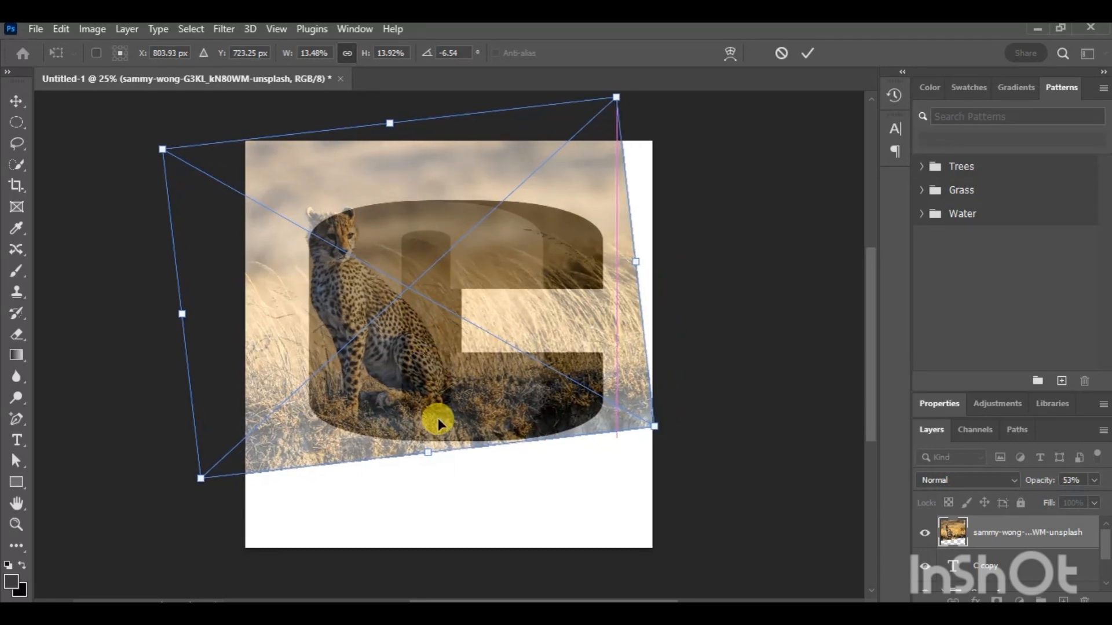
{"action": "left_click_drag", "start_coordinate": [428, 453], "coordinate": [435, 466]}
{"action": "left_click_drag", "start_coordinate": [430, 408], "coordinate": [425, 401]}
{"action": "left_click", "coordinate": [816, 53]}
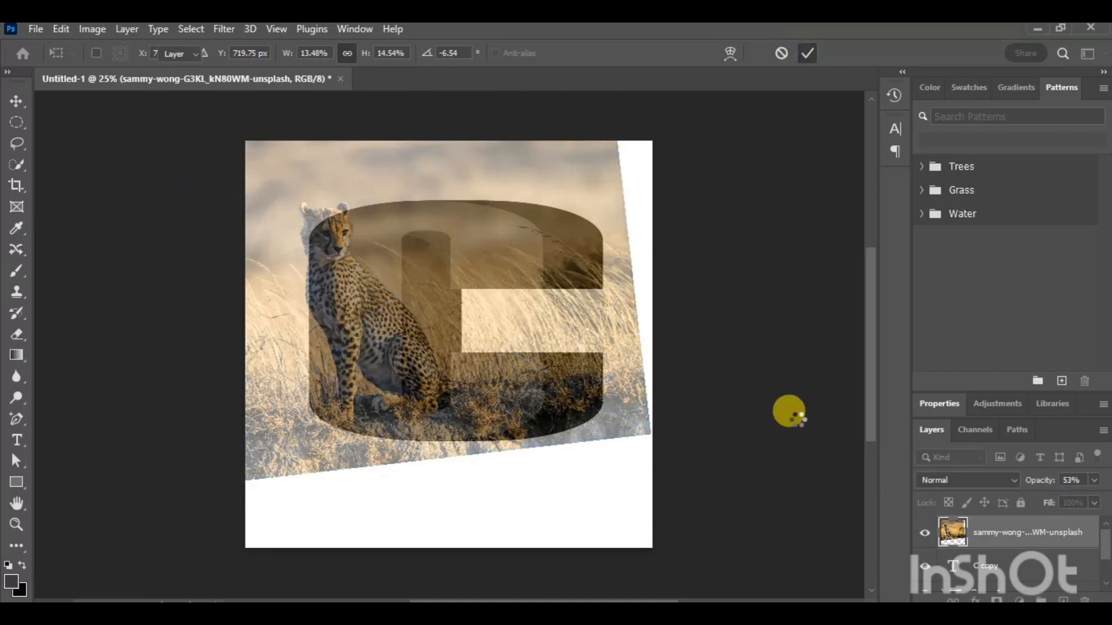
Step: Set the cheetah photo's opacity to 100% and clip it to the grey C layer with a clipping mask
{"action": "left_click", "coordinate": [1094, 481]}
{"action": "left_click_drag", "start_coordinate": [1065, 498], "coordinate": [1103, 499]}
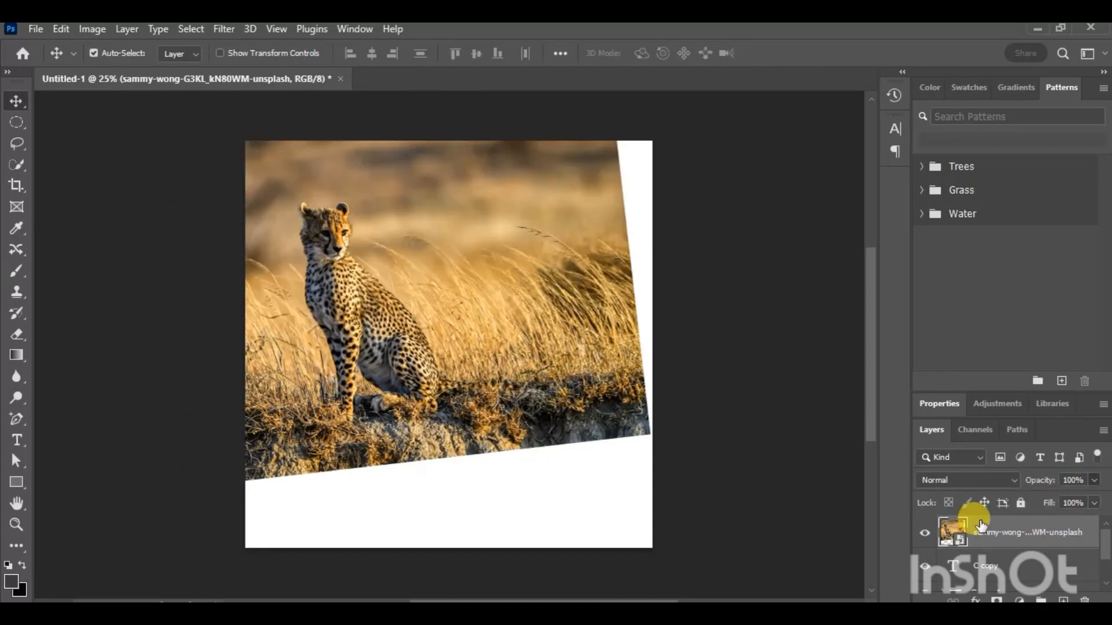
{"action": "right_click", "coordinate": [980, 525]}
{"action": "left_click", "coordinate": [912, 426]}
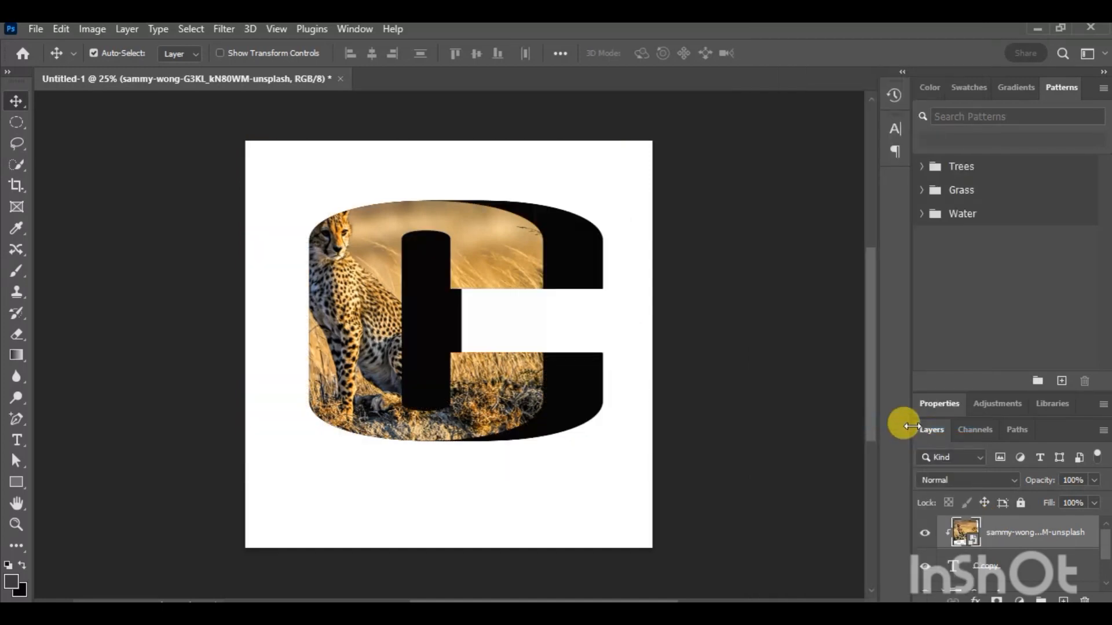
Step: Duplicate the cheetah photo layer and place the copy between the grey C layer and the extrusion group
{"action": "key", "text": "ctrl+j"}
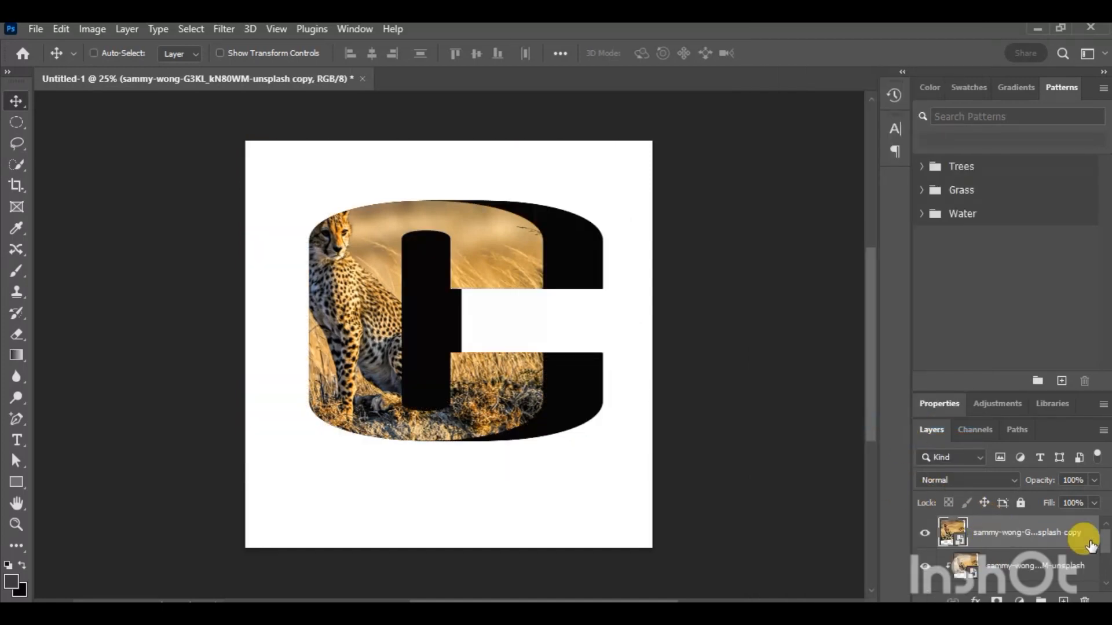
{"action": "left_click_drag", "start_coordinate": [1000, 391], "coordinate": [1000, 297]}
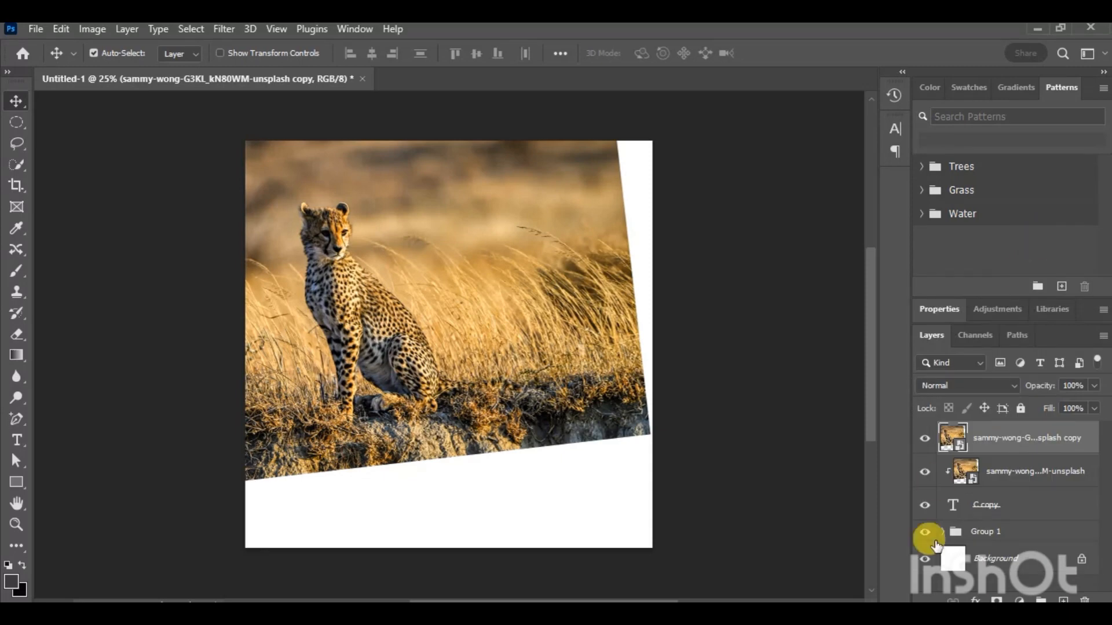
{"action": "left_click_drag", "start_coordinate": [1030, 433], "coordinate": [1024, 505]}
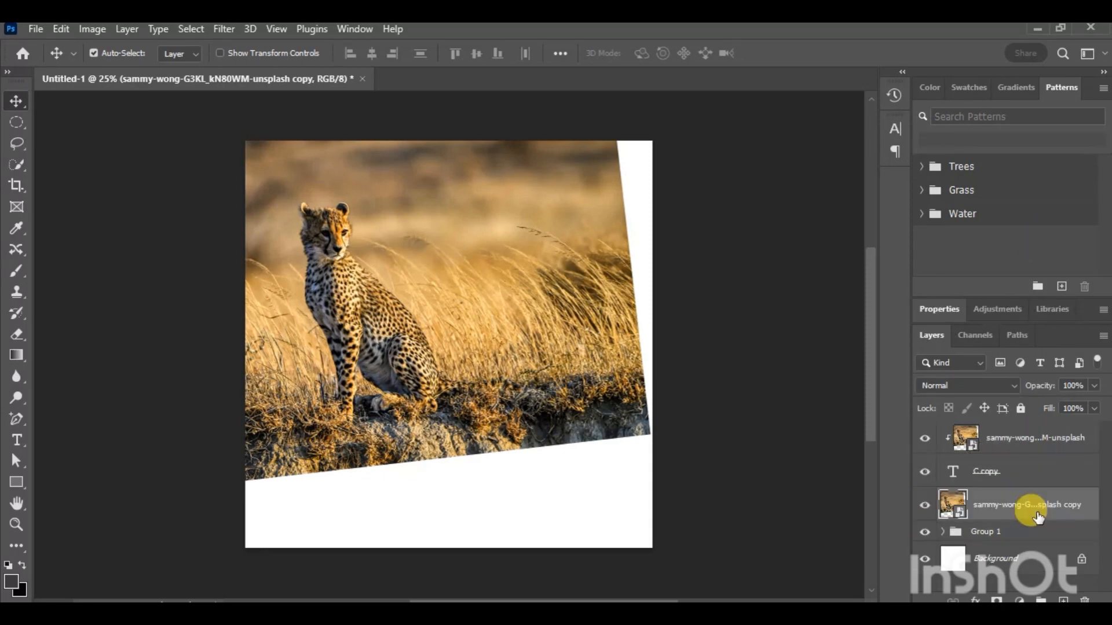
Step: Clip the cheetah photo copy to the extrusion group and brighten it with an Exposure adjustment of +1.56
{"action": "right_click", "coordinate": [1003, 506]}
{"action": "left_click", "coordinate": [941, 420]}
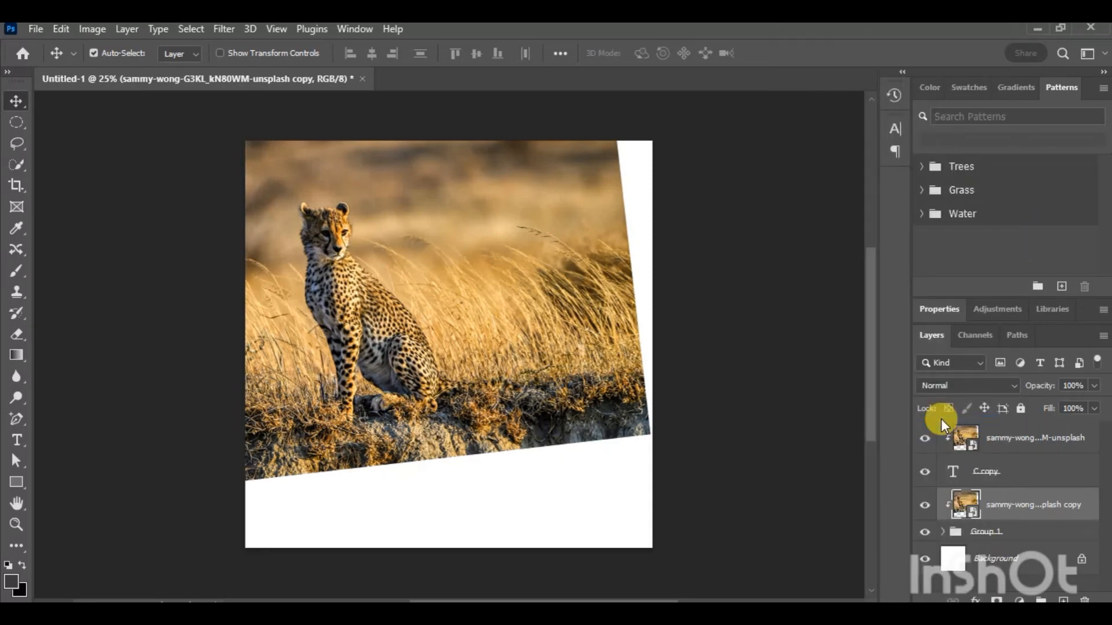
{"action": "left_click", "coordinate": [1019, 599]}
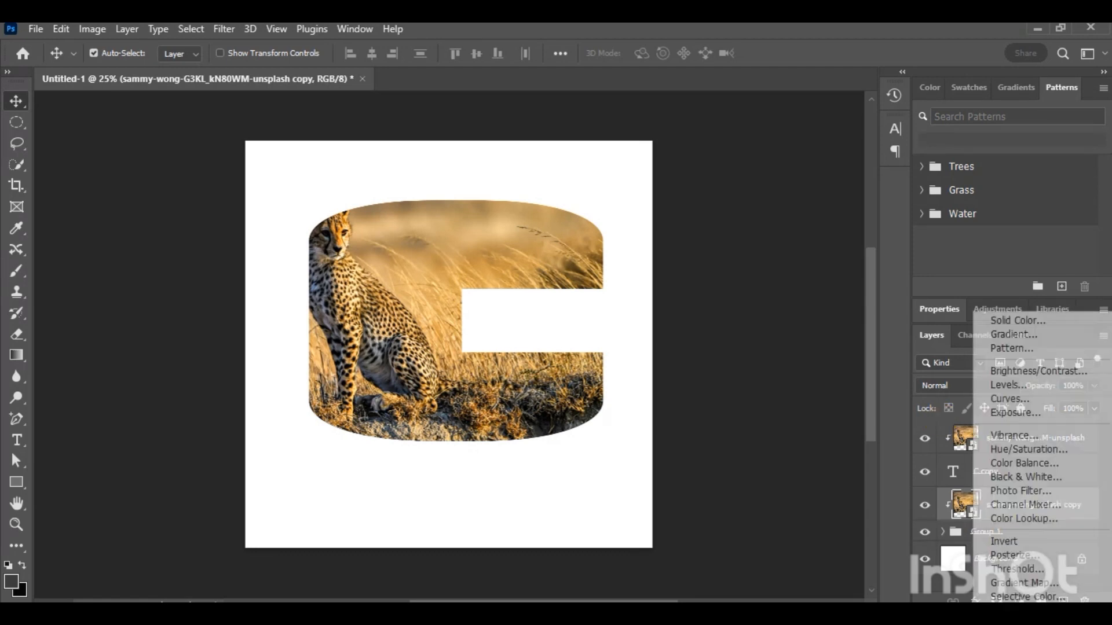
{"action": "left_click", "coordinate": [1041, 415]}
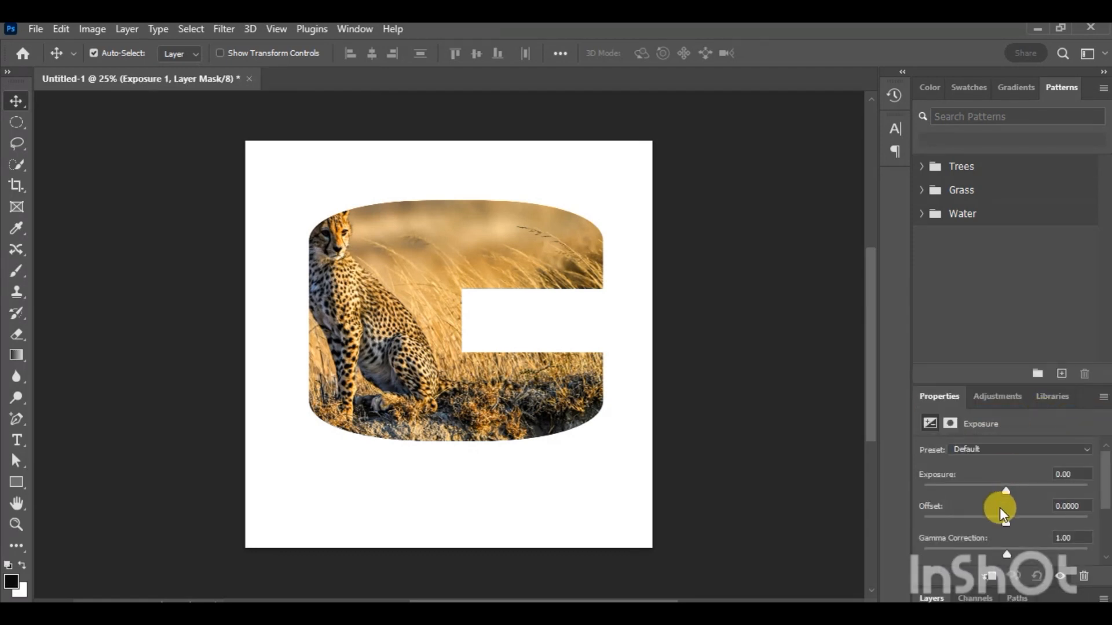
{"action": "left_click_drag", "start_coordinate": [1004, 492], "coordinate": [1019, 488]}
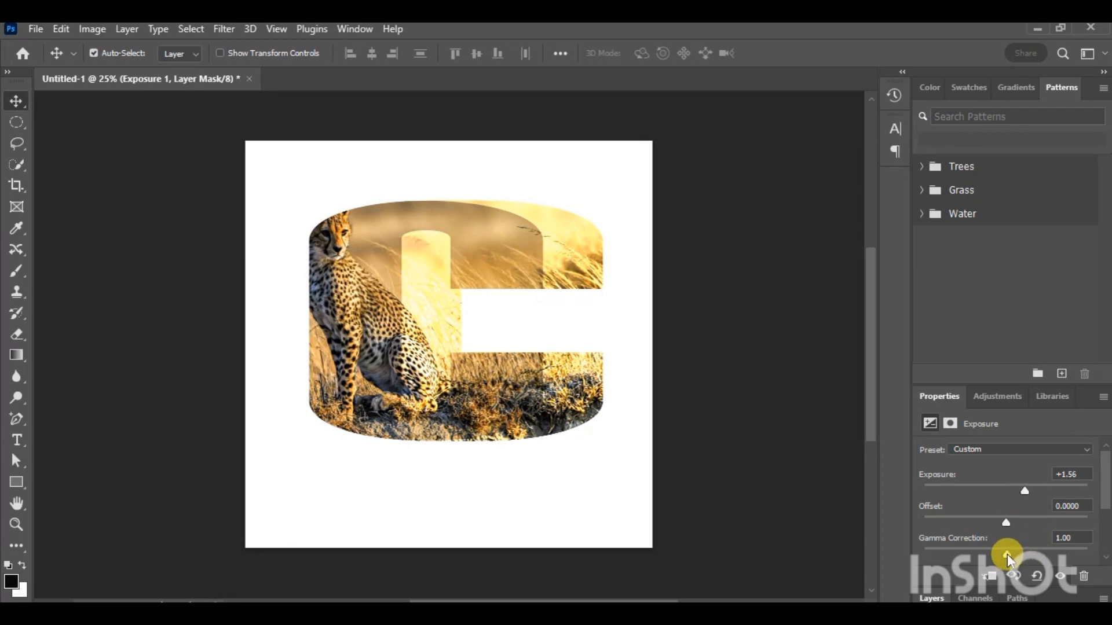
{"action": "left_click_drag", "start_coordinate": [1006, 556], "coordinate": [1009, 549]}
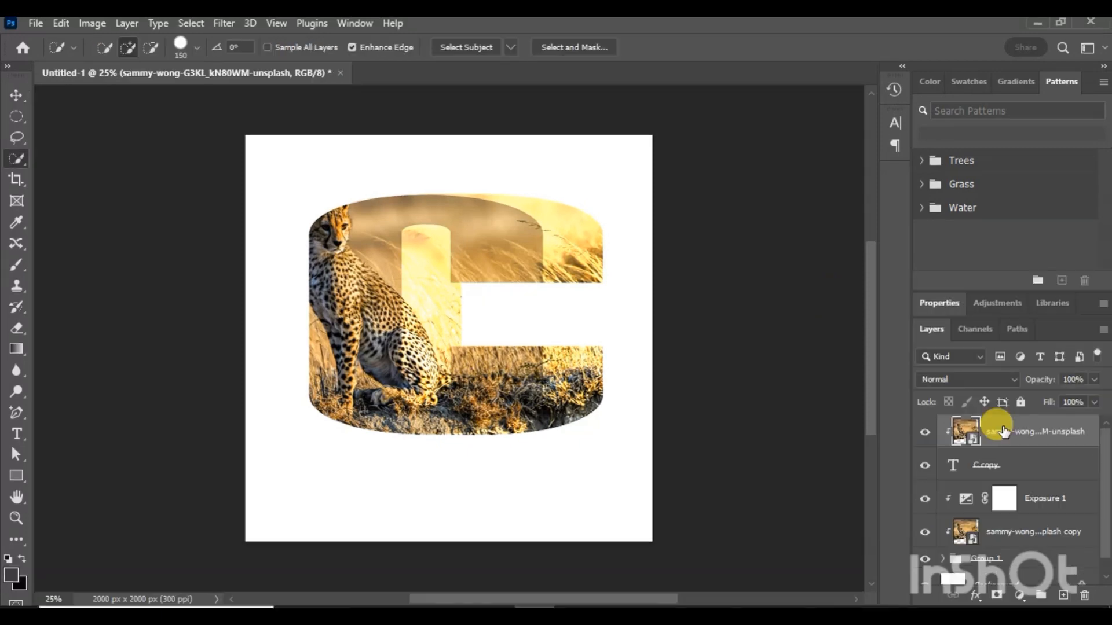
Step: Duplicate the top cheetah photo layer, select the cheetah as the subject and mask out its background
{"action": "key", "text": "ctrl+j"}
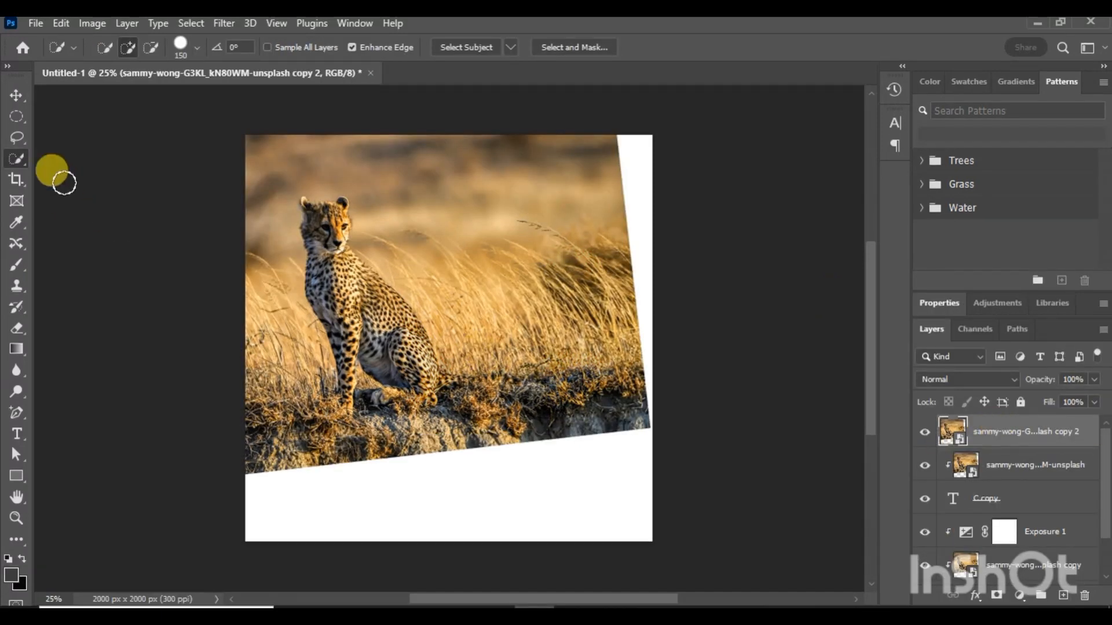
{"action": "left_click", "coordinate": [511, 47]}
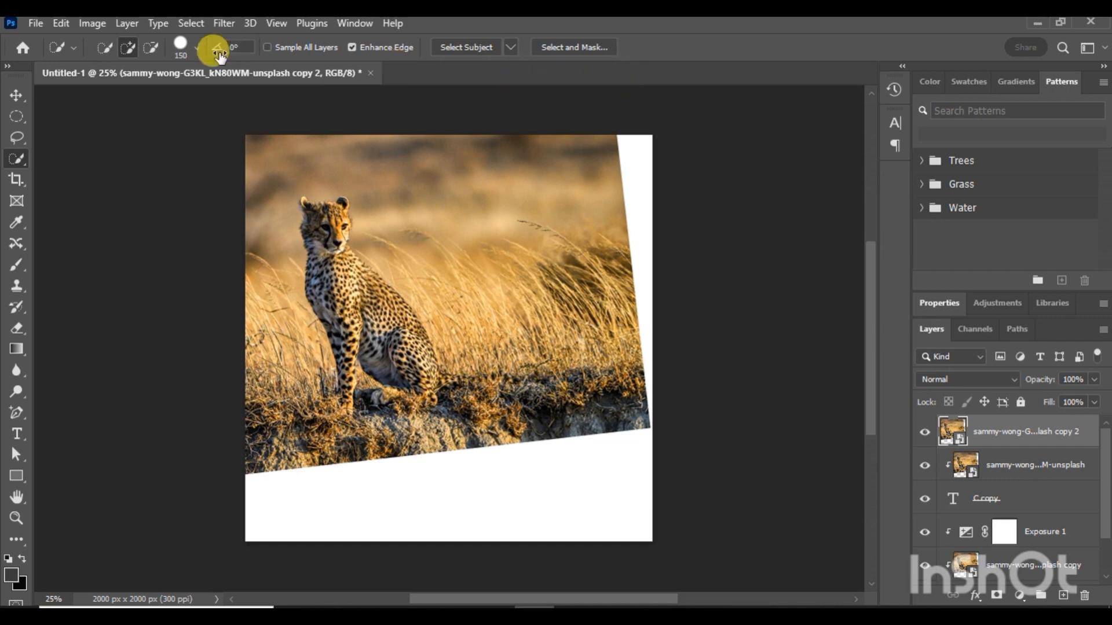
{"action": "left_click", "coordinate": [190, 23]}
{"action": "left_click", "coordinate": [238, 213]}
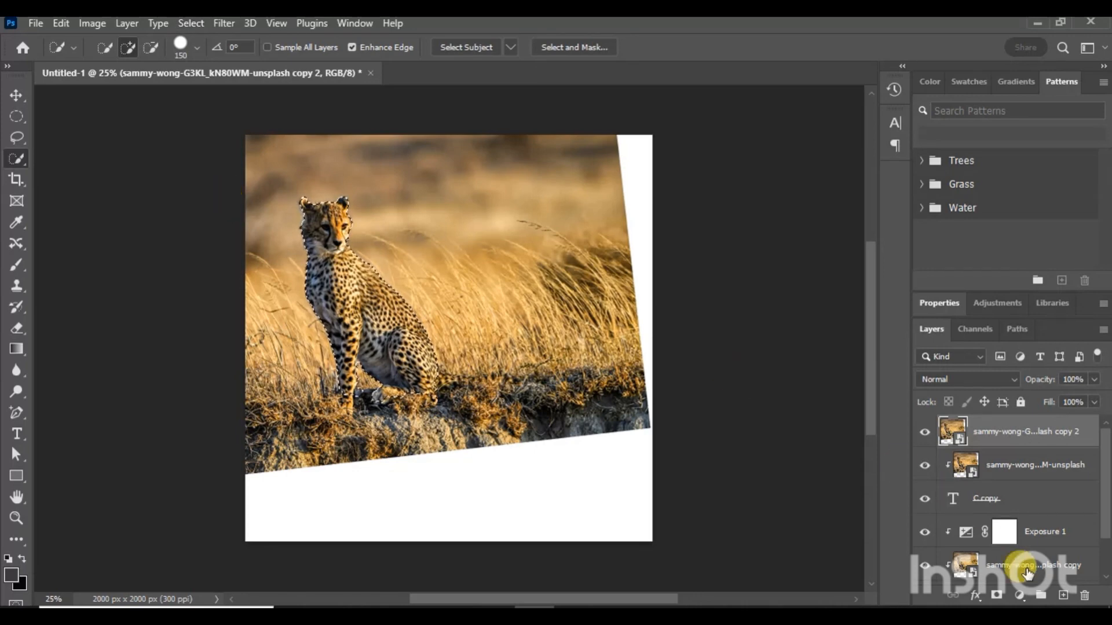
{"action": "left_click", "coordinate": [996, 596]}
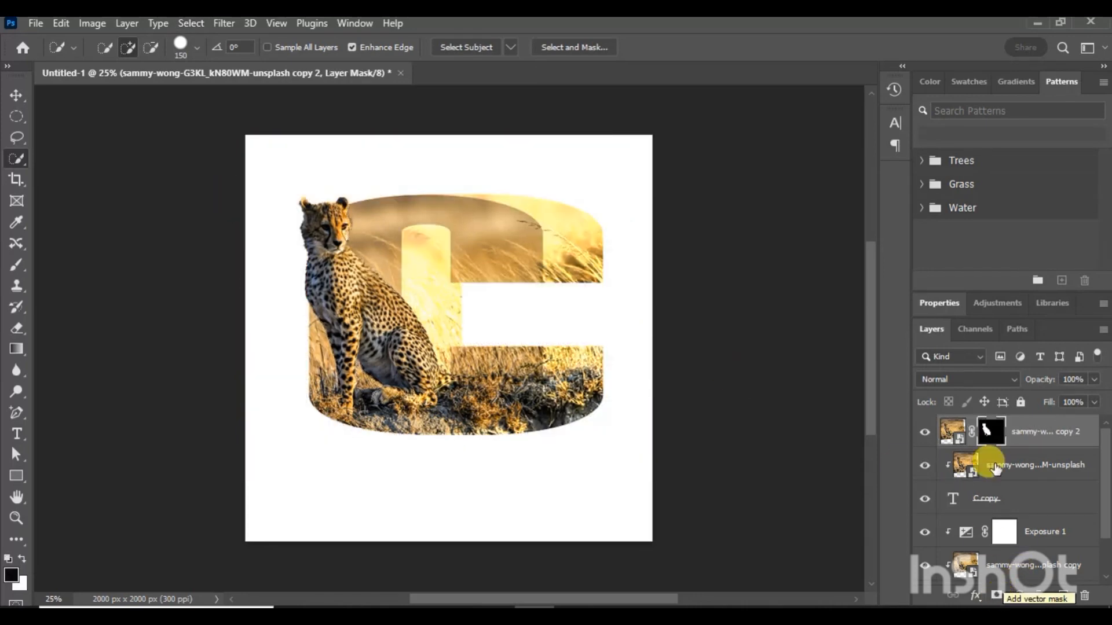
Step: Paint black on the cheetah cutout's layer mask with the 150 px soft brush to trim the area around its lower body
{"action": "left_click", "coordinate": [1033, 431]}
{"action": "left_click", "coordinate": [988, 431]}
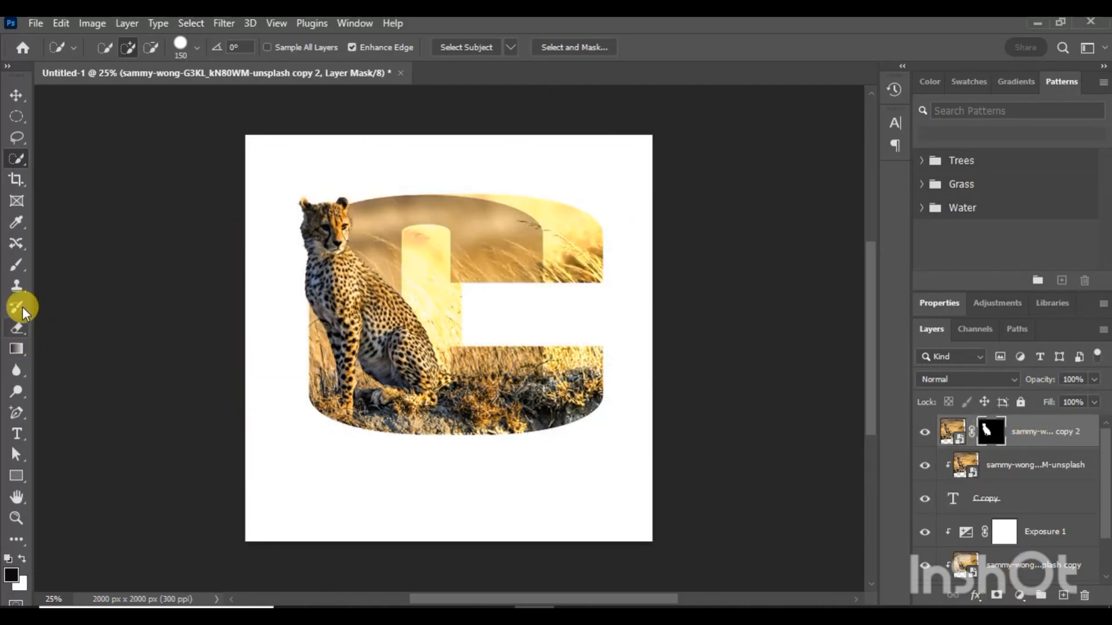
{"action": "left_click", "coordinate": [16, 265]}
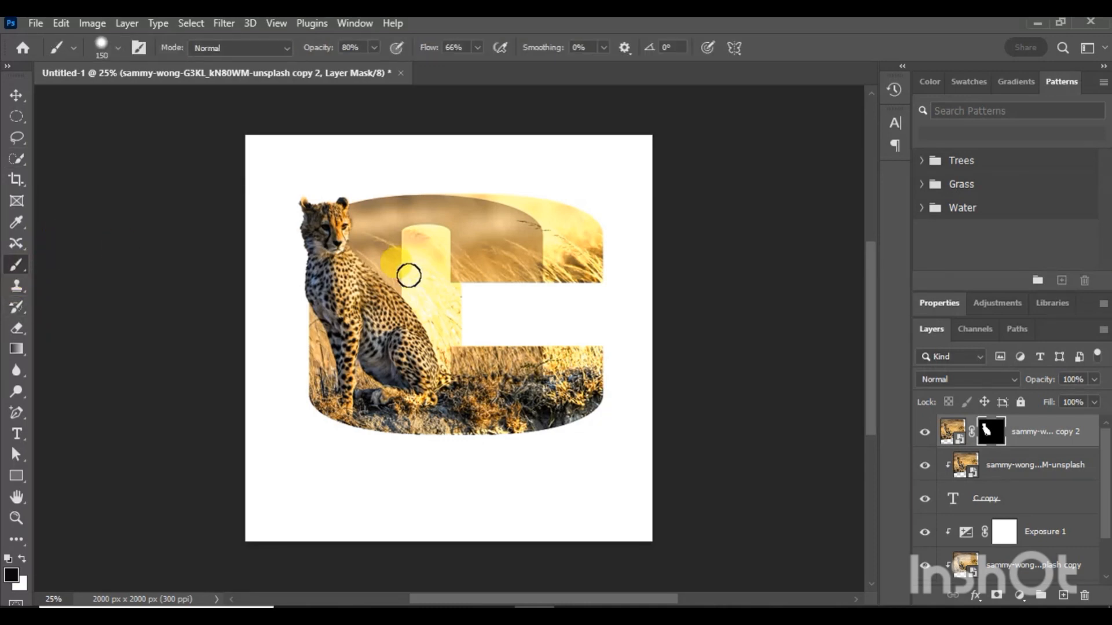
{"action": "mouse_move", "coordinate": [410, 307]}
{"action": "left_mouse_down"}
{"action": "mouse_move", "coordinate": [402, 373]}
{"action": "mouse_move", "coordinate": [426, 376]}
{"action": "mouse_move", "coordinate": [432, 345]}
{"action": "mouse_move", "coordinate": [411, 344]}
{"action": "mouse_move", "coordinate": [427, 325]}
{"action": "mouse_move", "coordinate": [429, 377]}
{"action": "mouse_move", "coordinate": [419, 295]}
{"action": "mouse_move", "coordinate": [425, 389]}
{"action": "mouse_move", "coordinate": [427, 322]}
{"action": "mouse_move", "coordinate": [435, 373]}
{"action": "mouse_move", "coordinate": [534, 364]}
{"action": "mouse_move", "coordinate": [476, 403]}
{"action": "mouse_move", "coordinate": [553, 359]}
{"action": "mouse_move", "coordinate": [571, 408]}
{"action": "mouse_move", "coordinate": [588, 411]}
{"action": "left_mouse_up"}
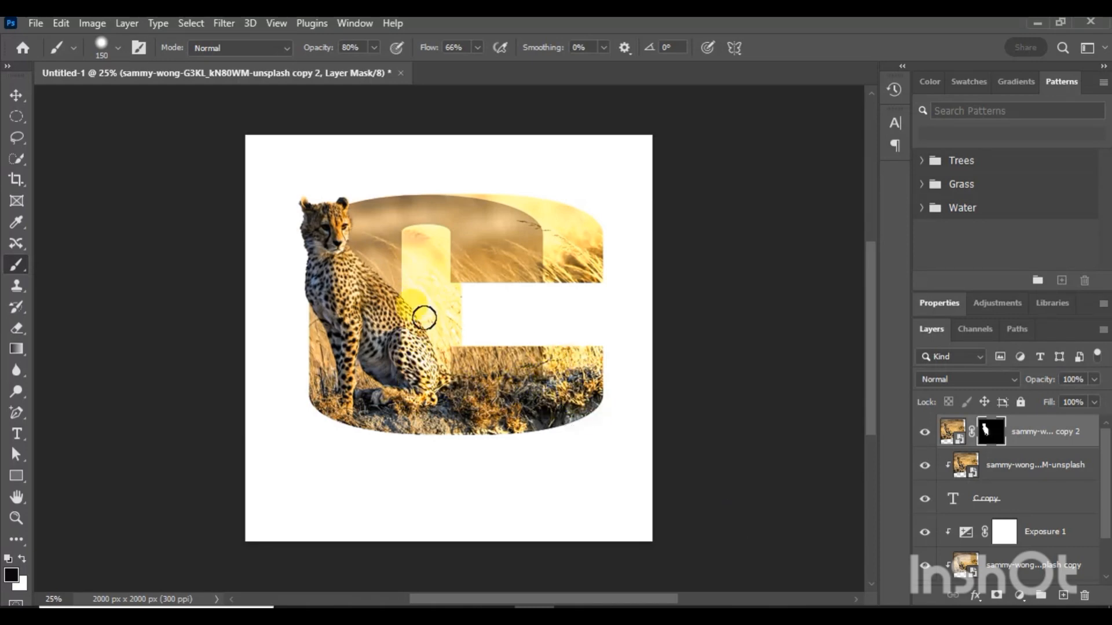
{"action": "left_click_drag", "start_coordinate": [589, 483], "coordinate": [601, 497]}
Step: Add a new layer just above the background and paint one soft black spot below the C with a 1000 px brush
{"action": "left_click_drag", "start_coordinate": [1105, 517], "coordinate": [1103, 559]}
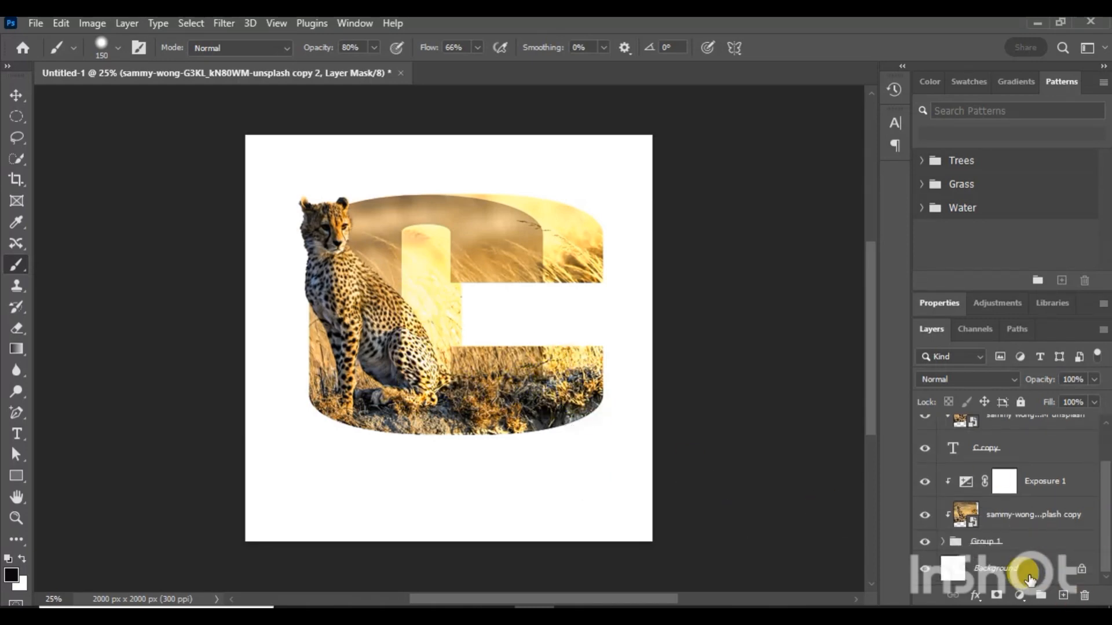
{"action": "left_click", "coordinate": [1036, 575]}
{"action": "left_click", "coordinate": [1063, 596]}
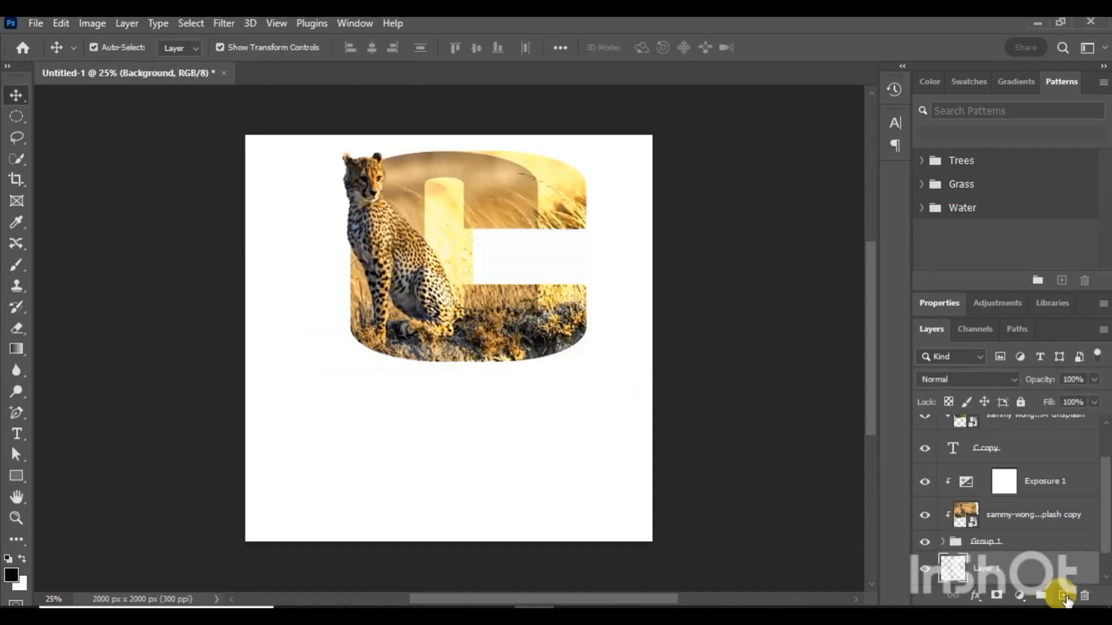
{"action": "left_click", "coordinate": [1063, 596]}
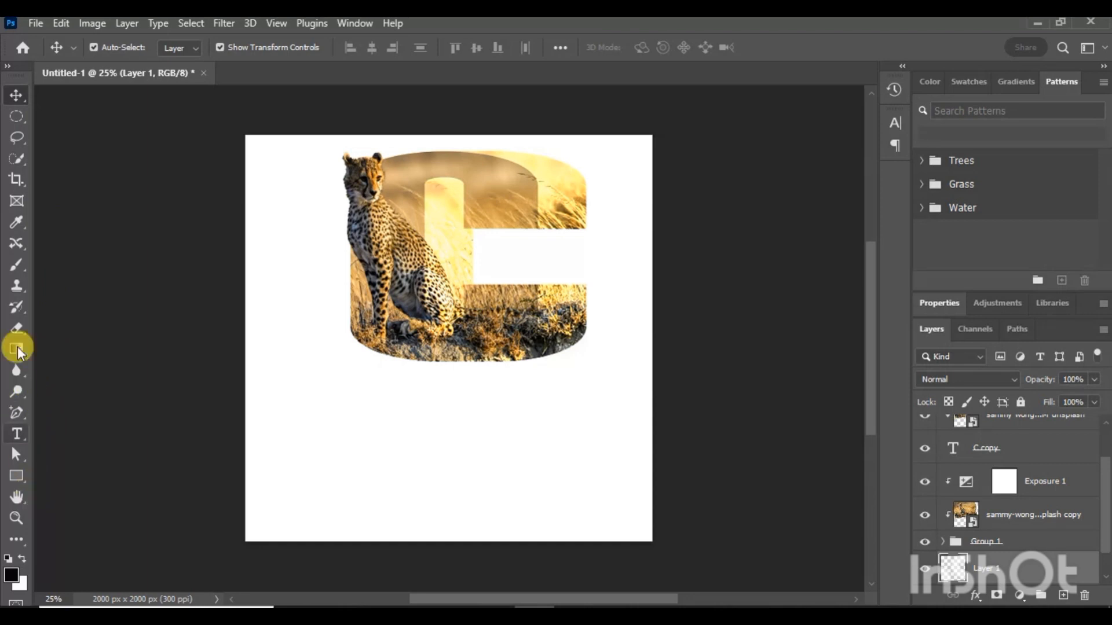
{"action": "left_click", "coordinate": [17, 266]}
{"action": "left_click", "coordinate": [454, 414]}
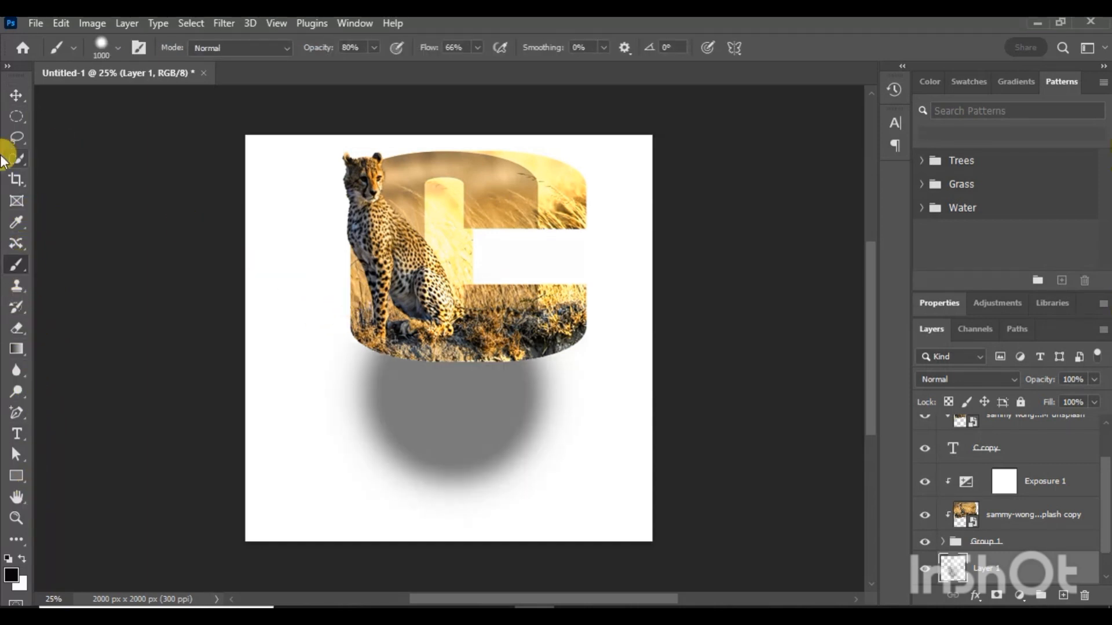
Step: Flatten the black spot into a thin shadow under the C, scaled to 102.47% width and 5.52% height
{"action": "left_click", "coordinate": [15, 95]}
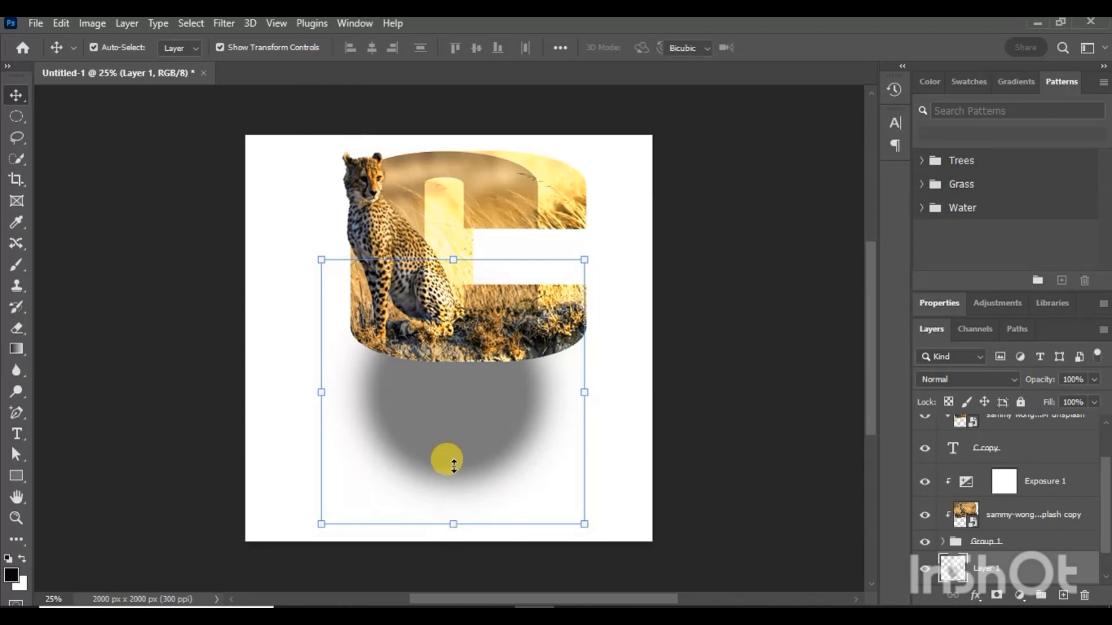
{"action": "left_click_drag", "start_coordinate": [454, 464], "coordinate": [449, 427]}
{"action": "left_click_drag", "start_coordinate": [454, 260], "coordinate": [466, 426]}
{"action": "key", "text": "ctrl+z"}
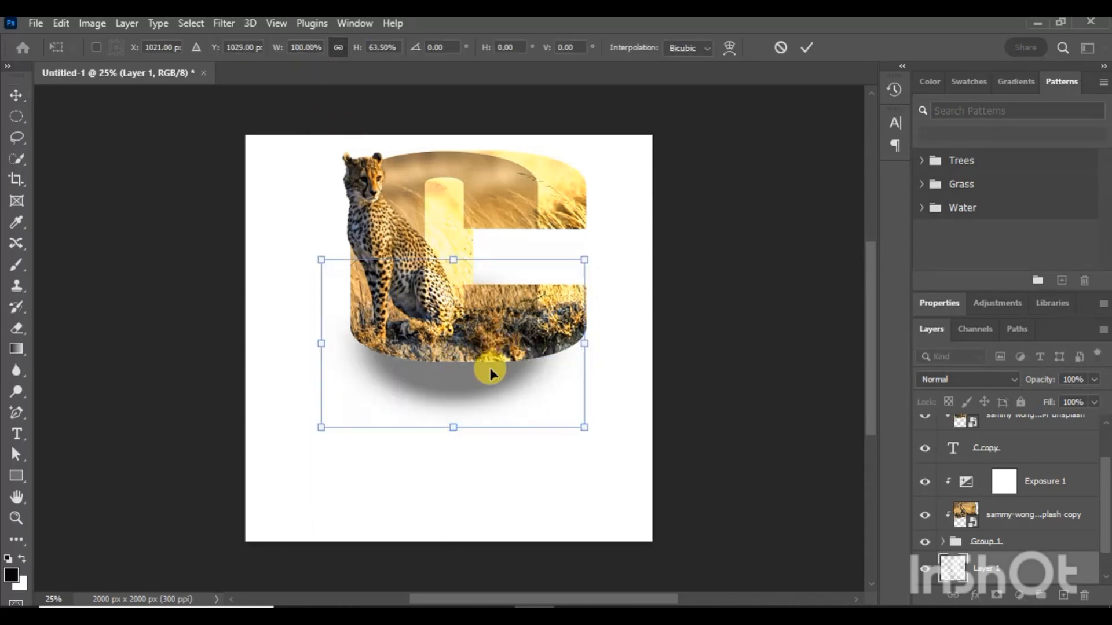
{"action": "left_click_drag", "start_coordinate": [455, 261], "coordinate": [470, 373]}
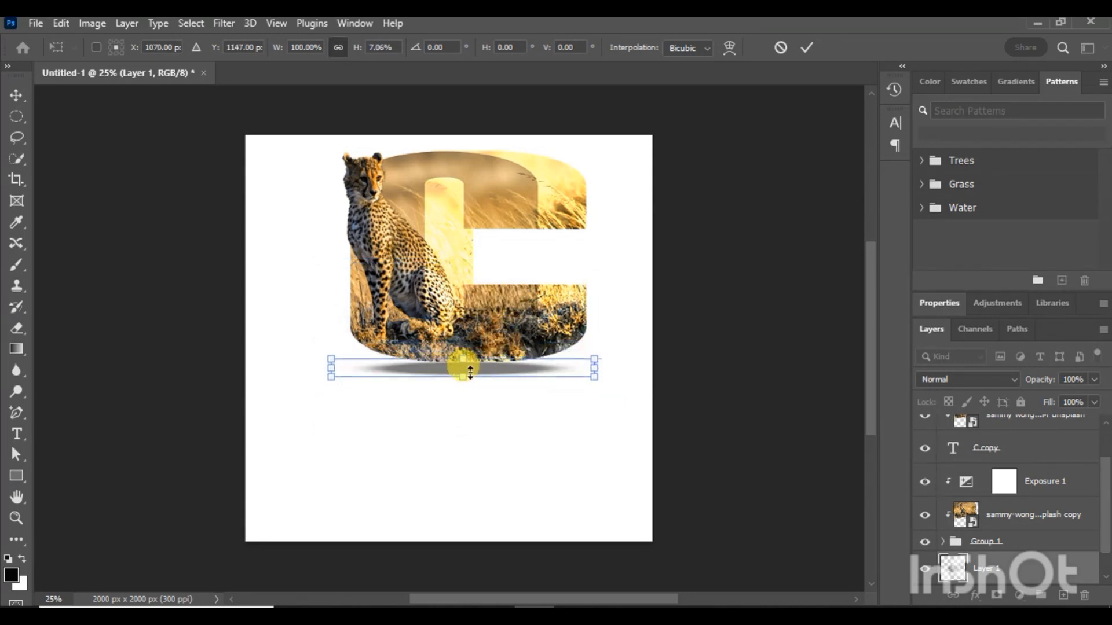
{"action": "left_click_drag", "start_coordinate": [597, 371], "coordinate": [602, 368]}
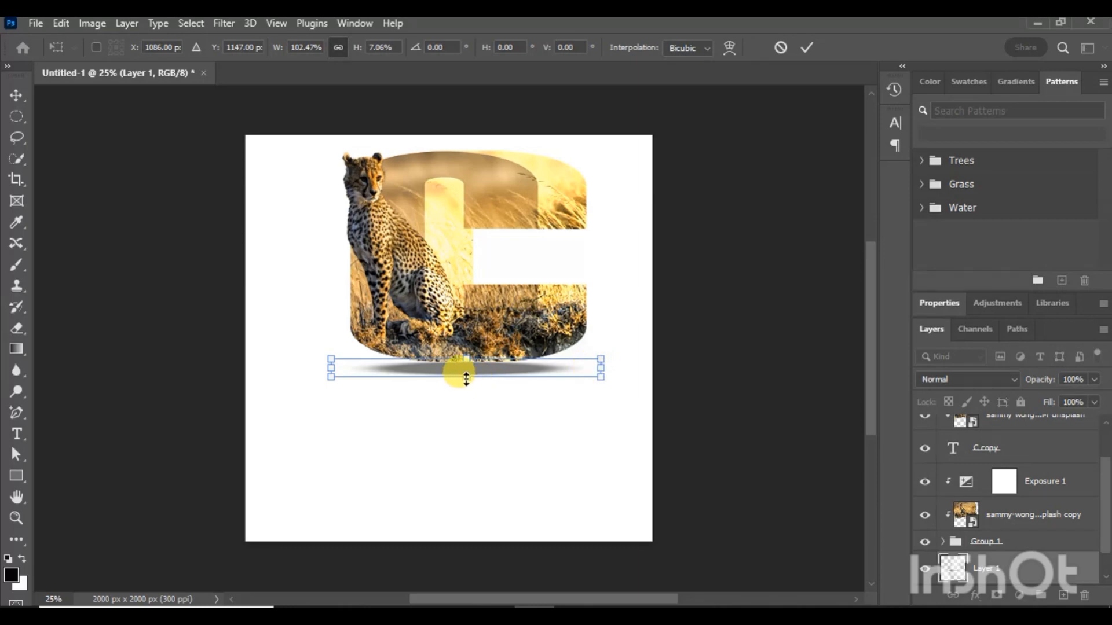
{"action": "left_click_drag", "start_coordinate": [463, 376], "coordinate": [466, 374]}
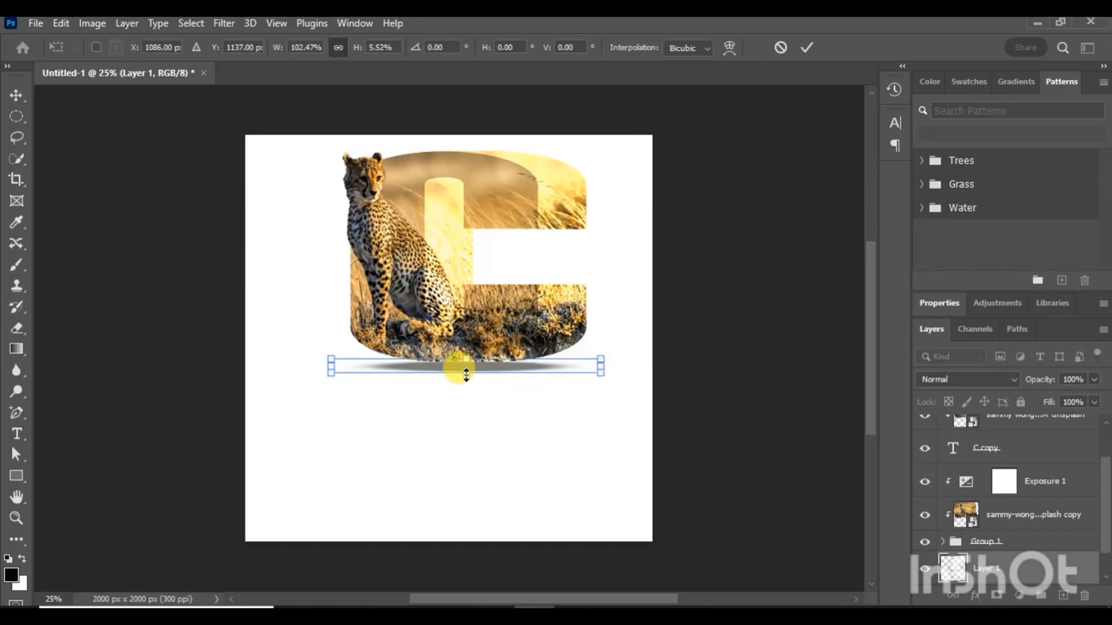
{"action": "left_click", "coordinate": [805, 47]}
{"action": "left_click", "coordinate": [796, 429]}
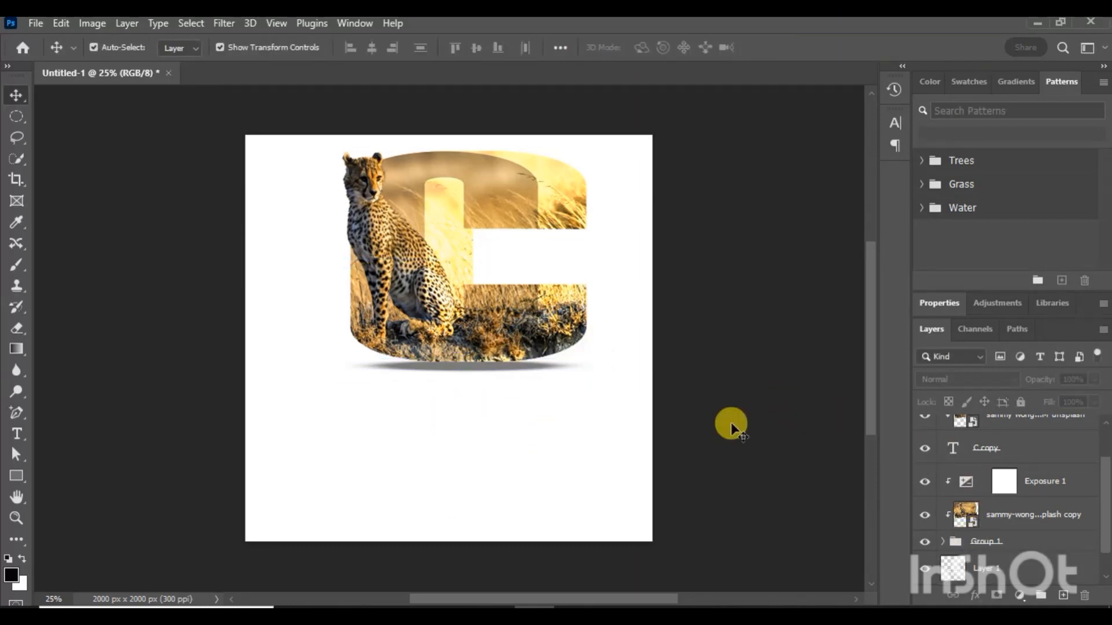
Step: Try to group the cheetah photos, the C copy and the Exposure layer without the extrusion group
{"action": "scroll", "coordinate": [1103, 533], "scroll_direction": "down", "scroll_amount": 1}
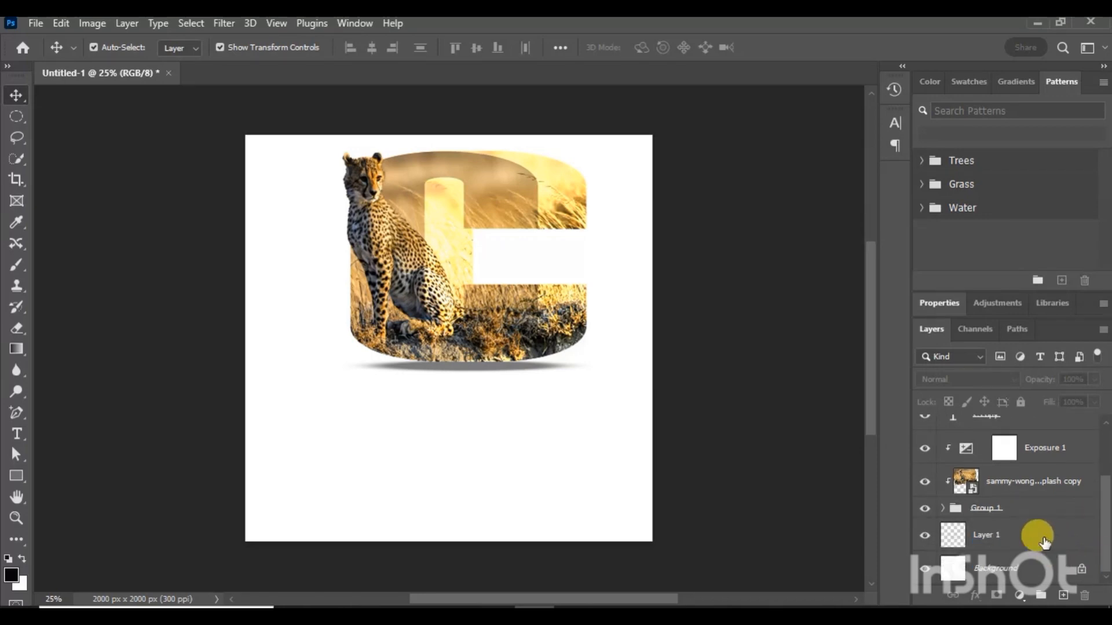
{"action": "left_click", "coordinate": [1045, 483]}
{"action": "left_click", "coordinate": [1062, 446], "text": "shift"}
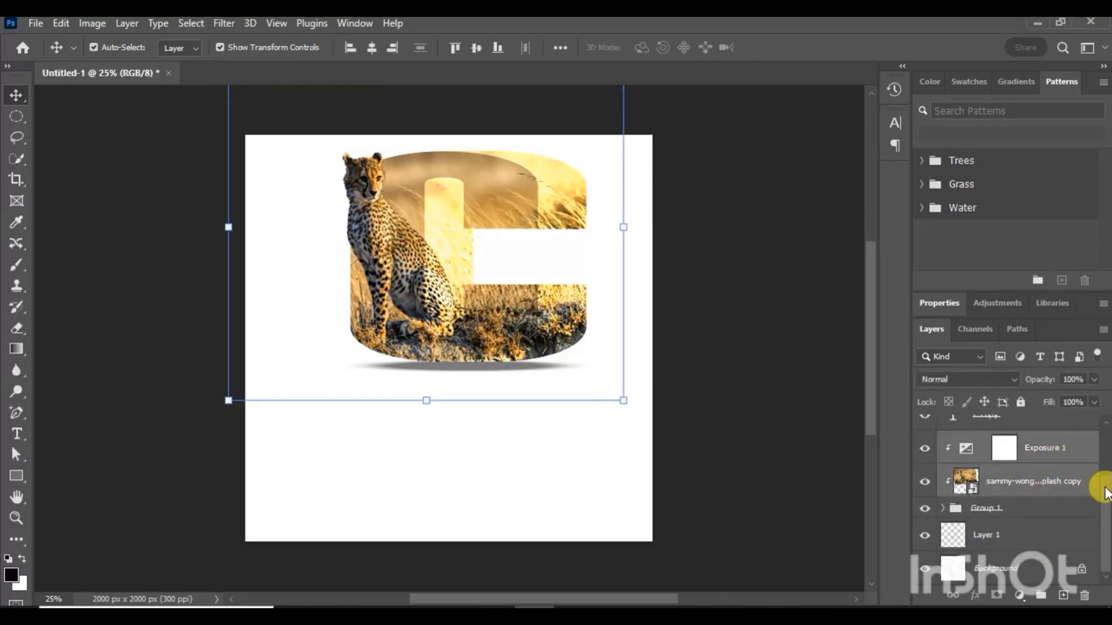
{"action": "scroll", "coordinate": [1100, 480], "scroll_direction": "up", "scroll_amount": 2}
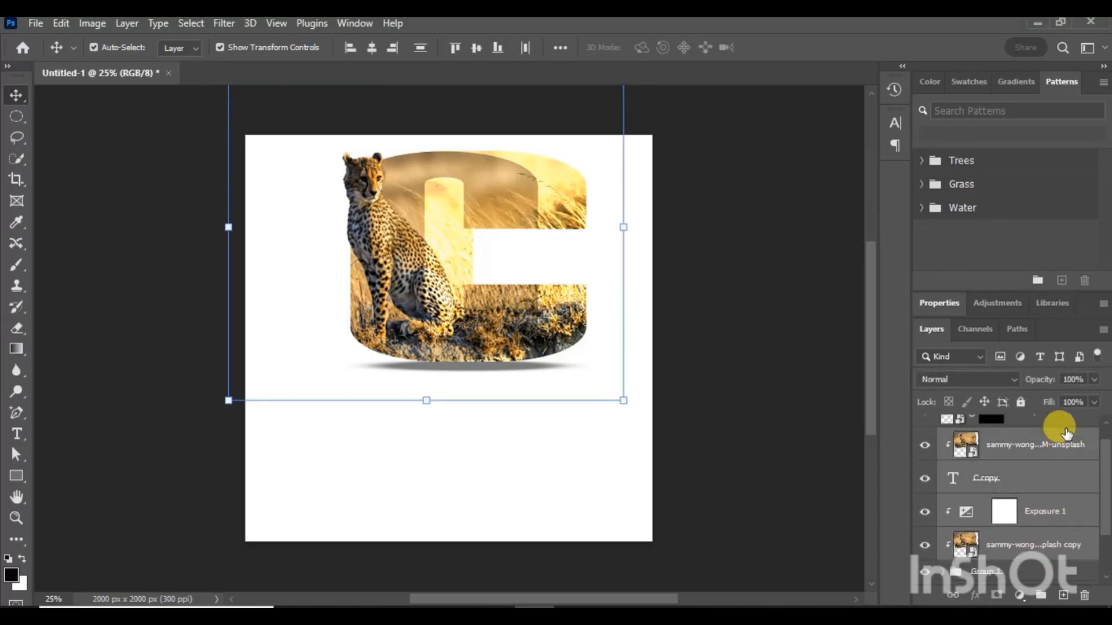
{"action": "key", "text": "shift"}
{"action": "key", "text": "shift"}
{"action": "key", "text": "shift"}
{"action": "key", "text": "shift"}
{"action": "key", "text": "shift"}
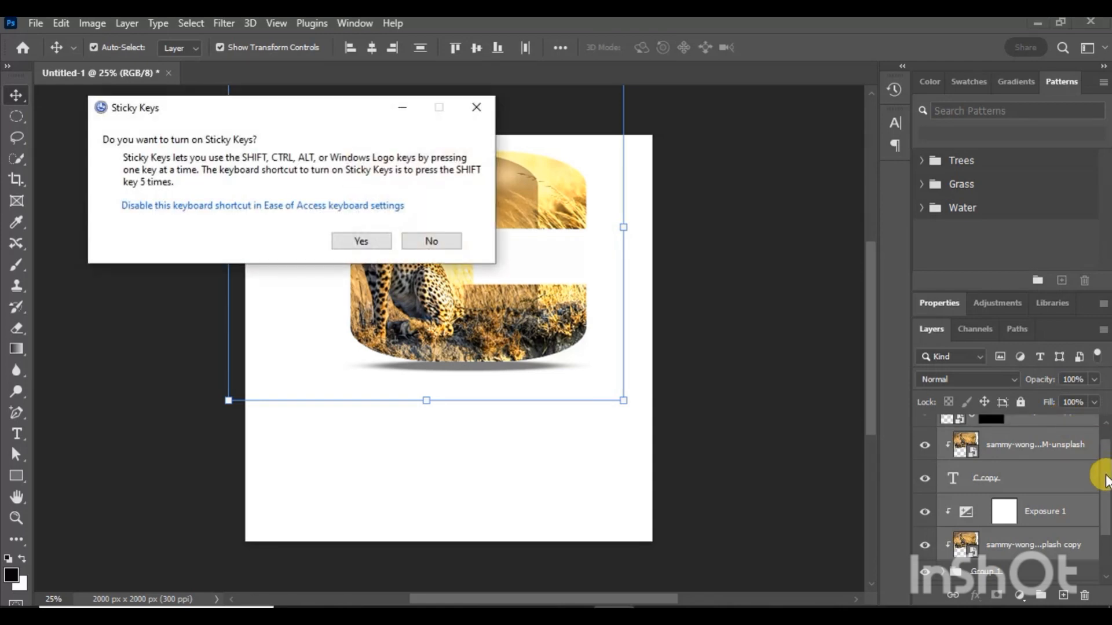
{"action": "left_click", "coordinate": [431, 241]}
{"action": "scroll", "coordinate": [1103, 474], "scroll_direction": "up", "scroll_amount": 1}
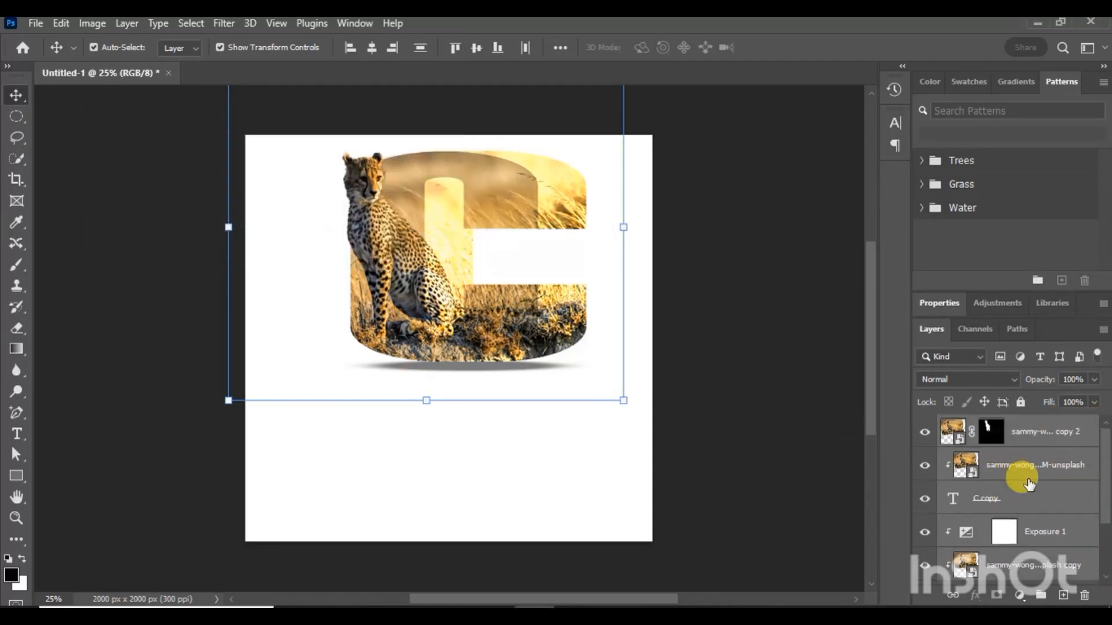
{"action": "key", "text": "ctrl+g"}
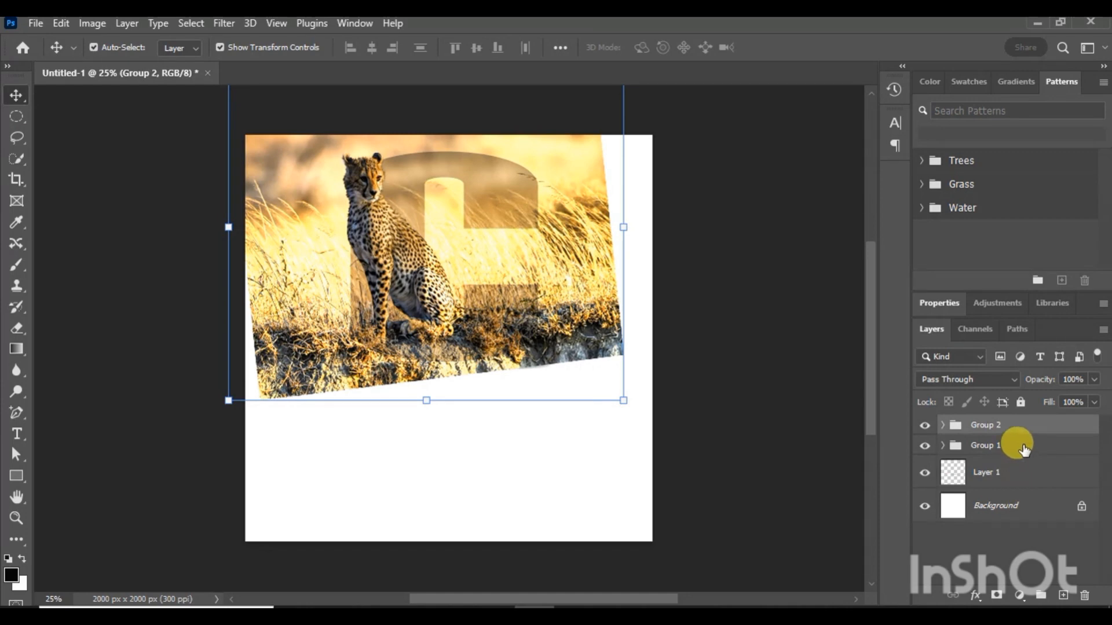
{"action": "key", "text": "ctrl+z"}
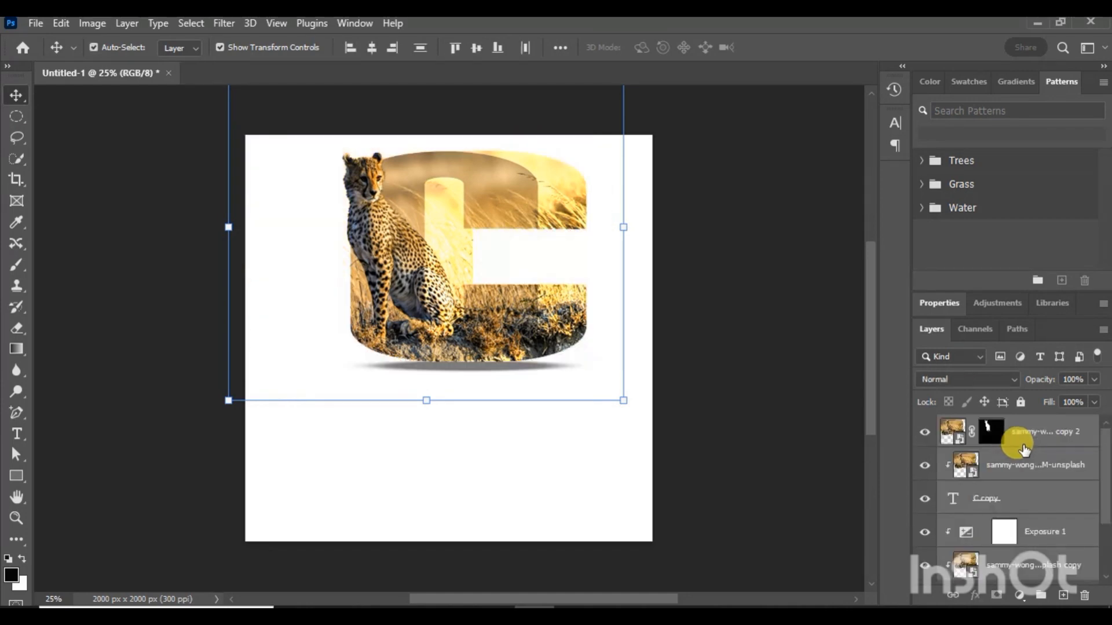
Step: Group the cheetah photos, C copy, Exposure layer and extrusion group together, and duplicate the resulting group
{"action": "left_click", "coordinate": [1067, 452], "text": "shift"}
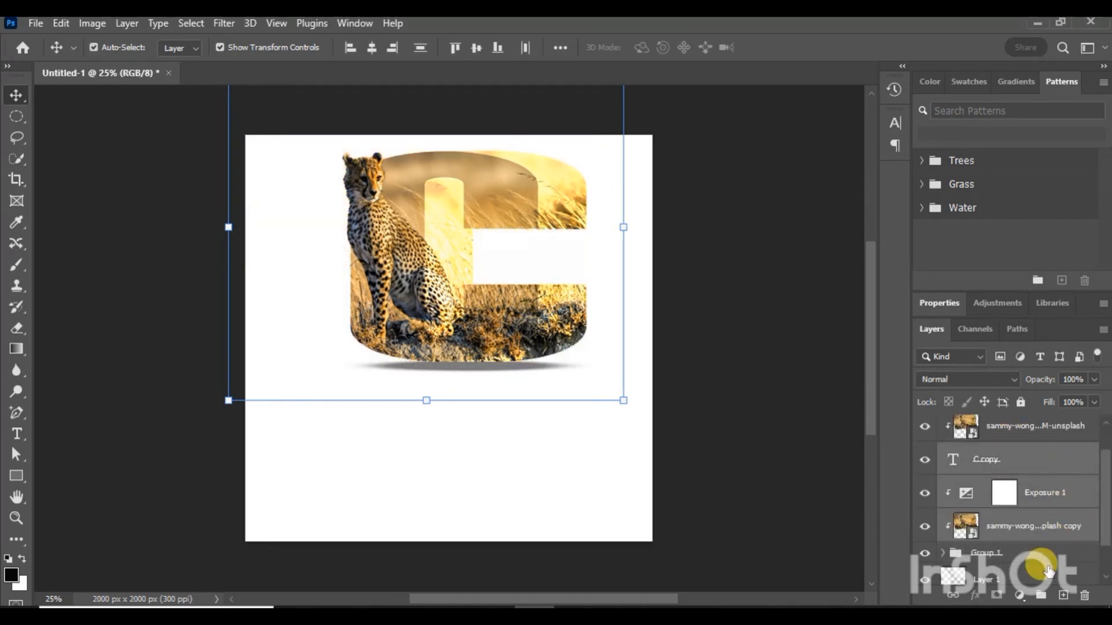
{"action": "left_click", "coordinate": [1045, 555], "text": "shift"}
{"action": "left_click", "coordinate": [1059, 486], "text": "ctrl"}
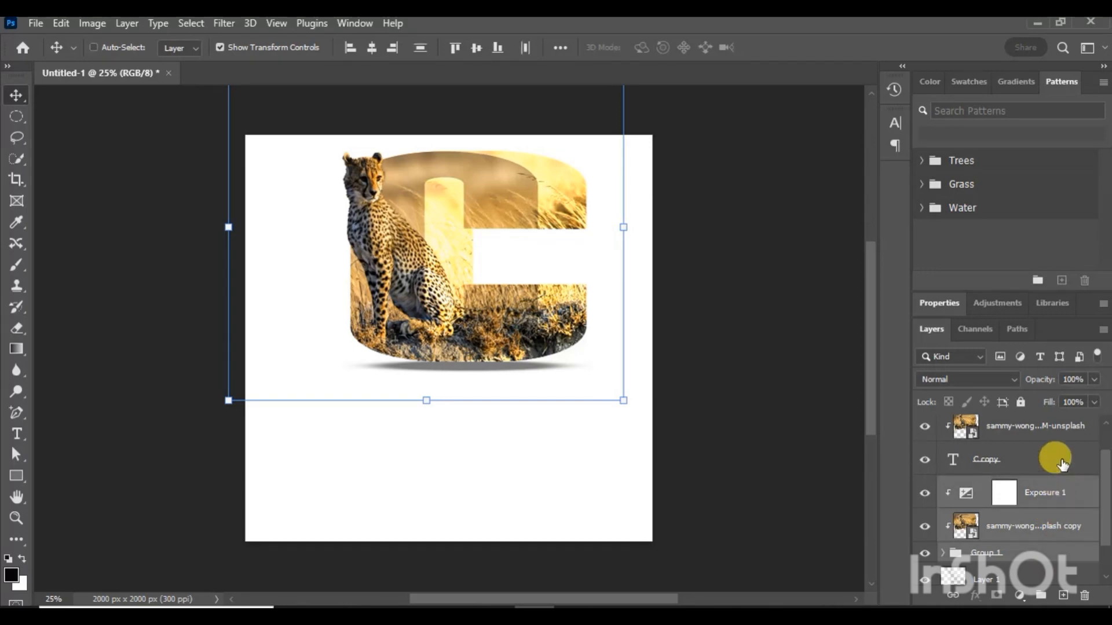
{"action": "left_click", "coordinate": [1058, 461], "text": "ctrl"}
{"action": "left_click", "coordinate": [1063, 426], "text": "ctrl"}
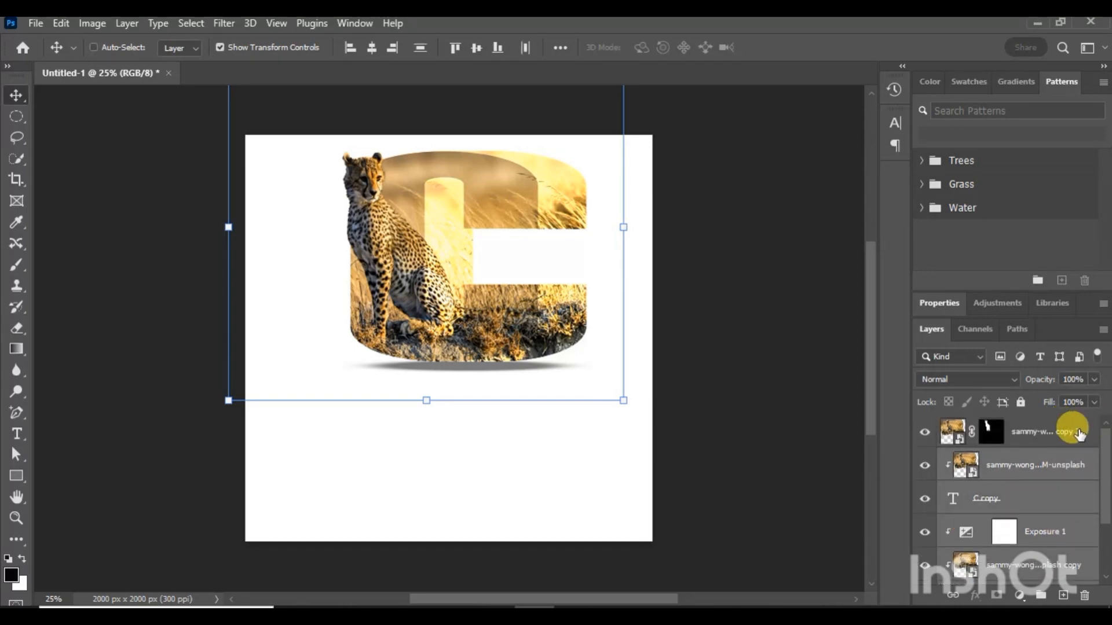
{"action": "left_click", "coordinate": [1072, 428], "text": "shift"}
{"action": "key", "text": "ctrl+g"}
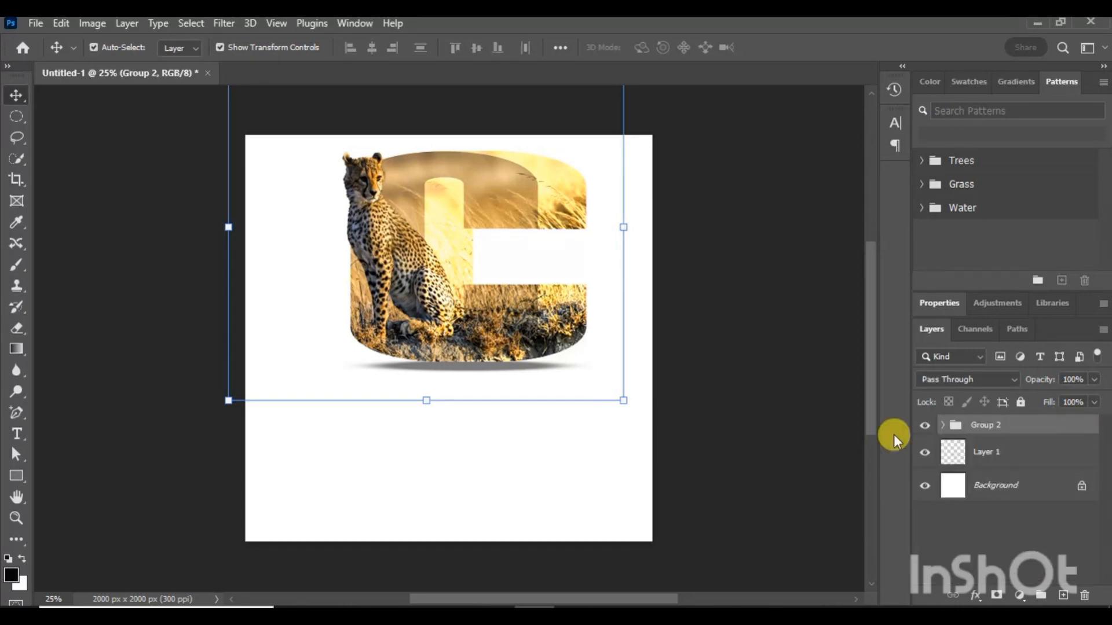
{"action": "key", "text": "ctrl+j"}
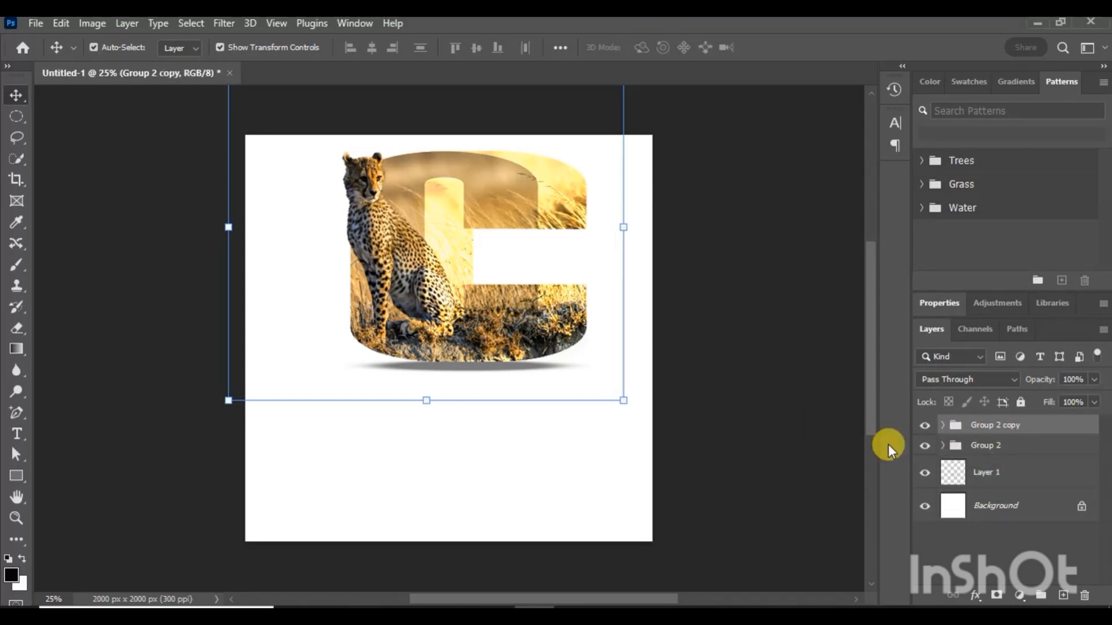
{"action": "left_click", "coordinate": [525, 323]}
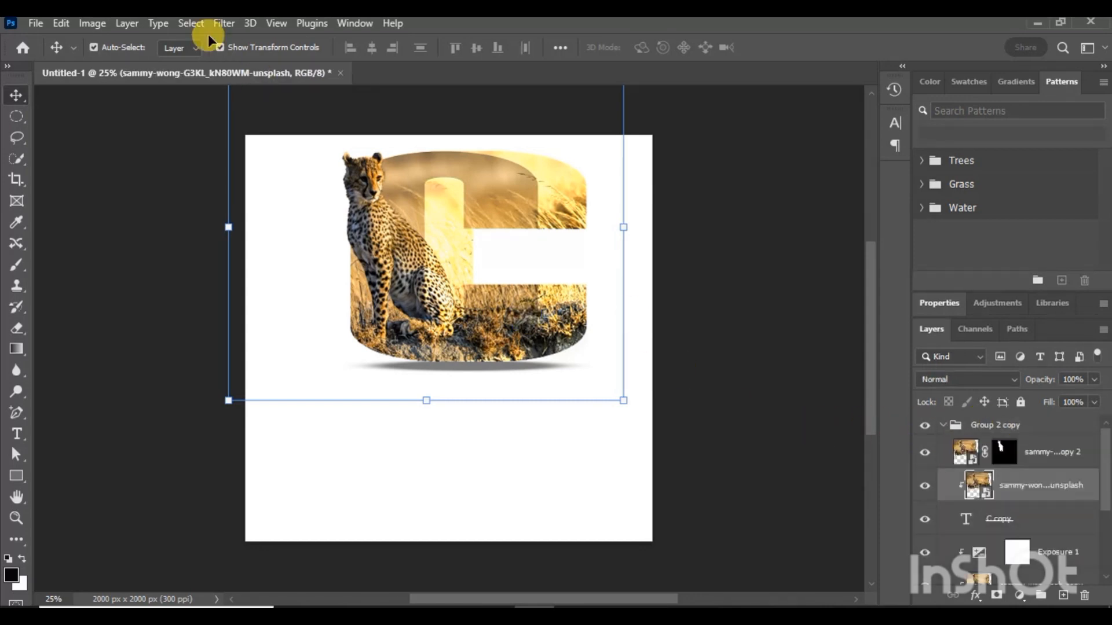
{"action": "left_click", "coordinate": [66, 23]}
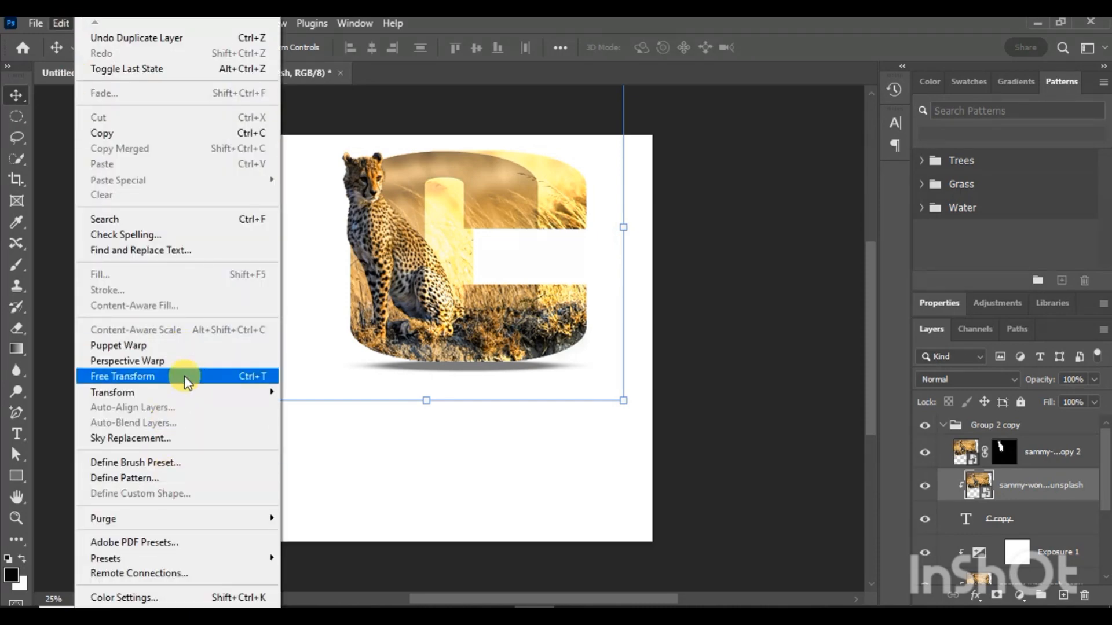
{"action": "mouse_move", "coordinate": [189, 387]}
{"action": "left_click", "coordinate": [307, 384]}
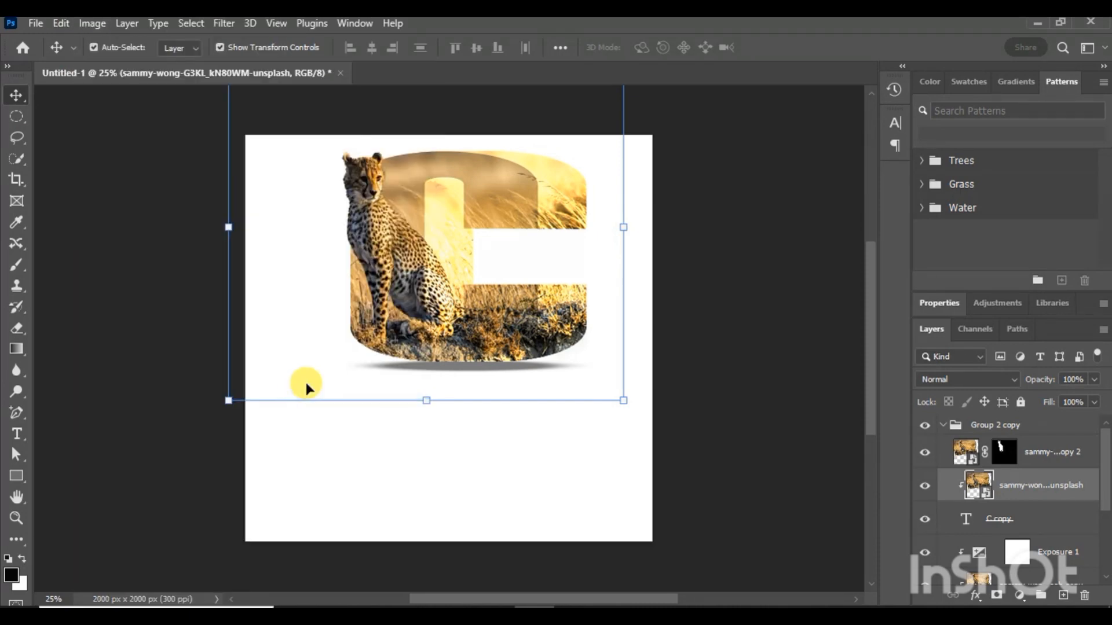
{"action": "left_click_drag", "start_coordinate": [517, 324], "coordinate": [519, 488]}
{"action": "key", "text": "ctrl+z"}
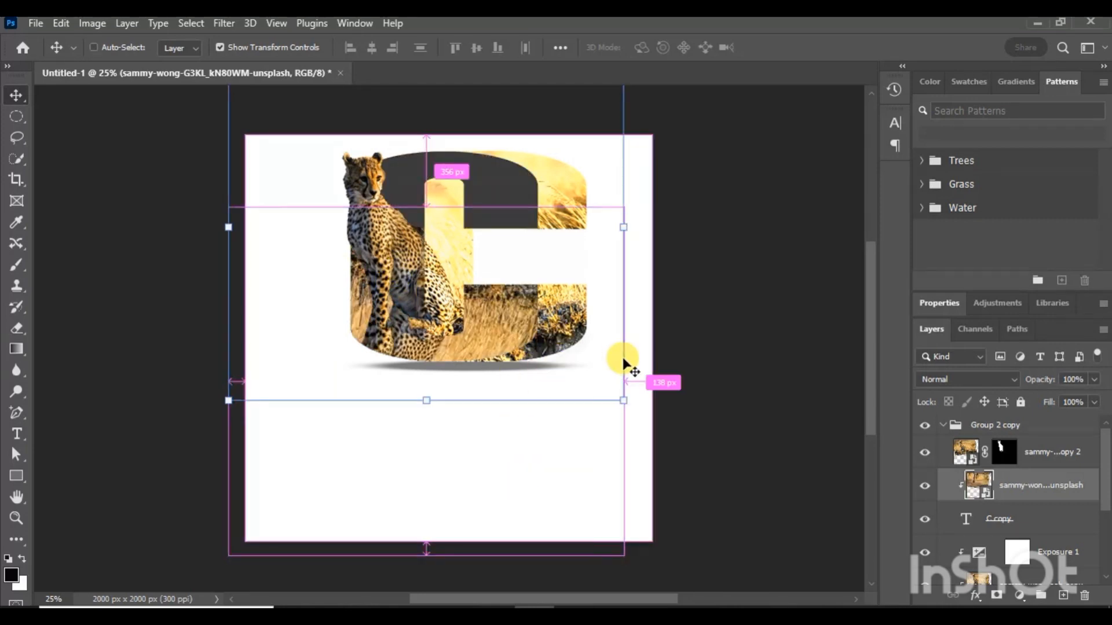
{"action": "key", "text": "ctrl+z"}
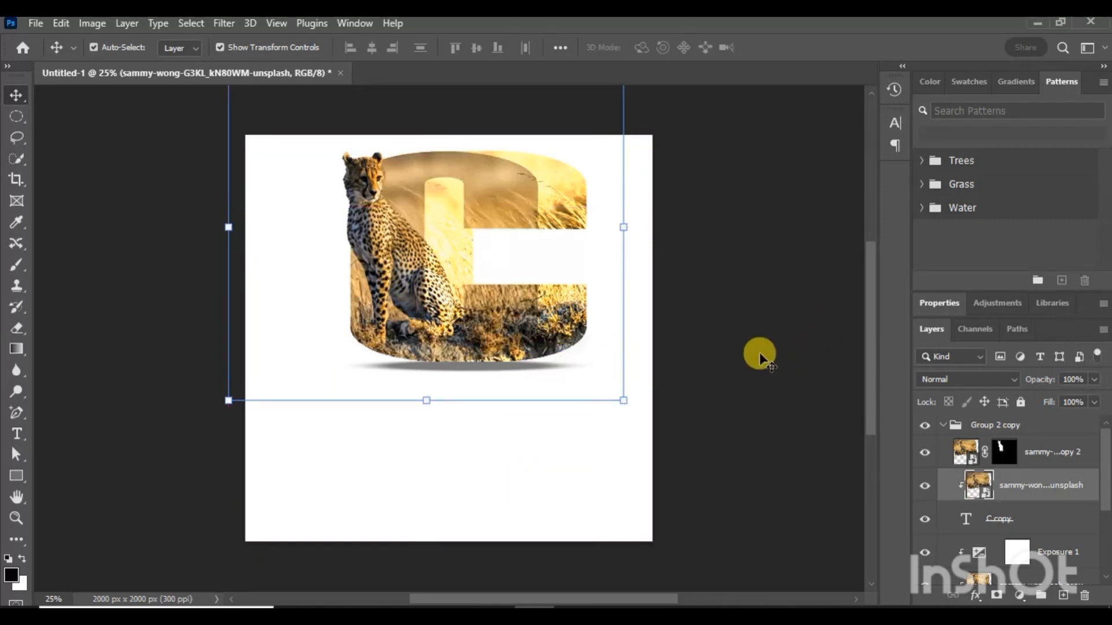
{"action": "key", "text": "ctrl+z"}
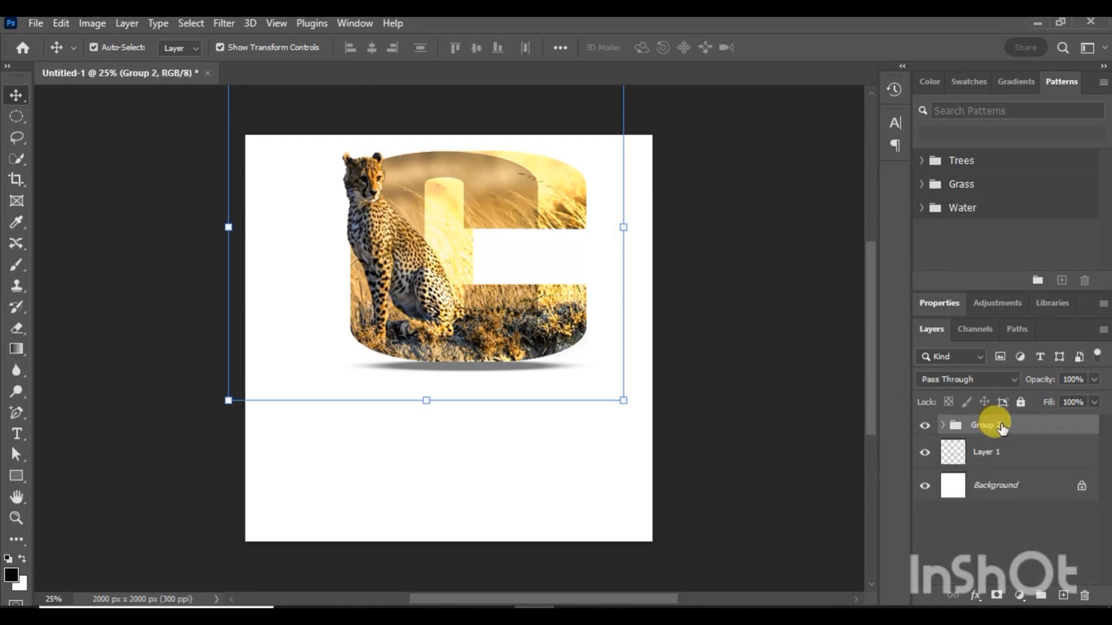
Step: Duplicate Group 2 again with the group collapsed, and merge the copy into a single layer
{"action": "key", "text": "ctrl+j"}
{"action": "left_click", "coordinate": [724, 492], "text": "ctrl"}
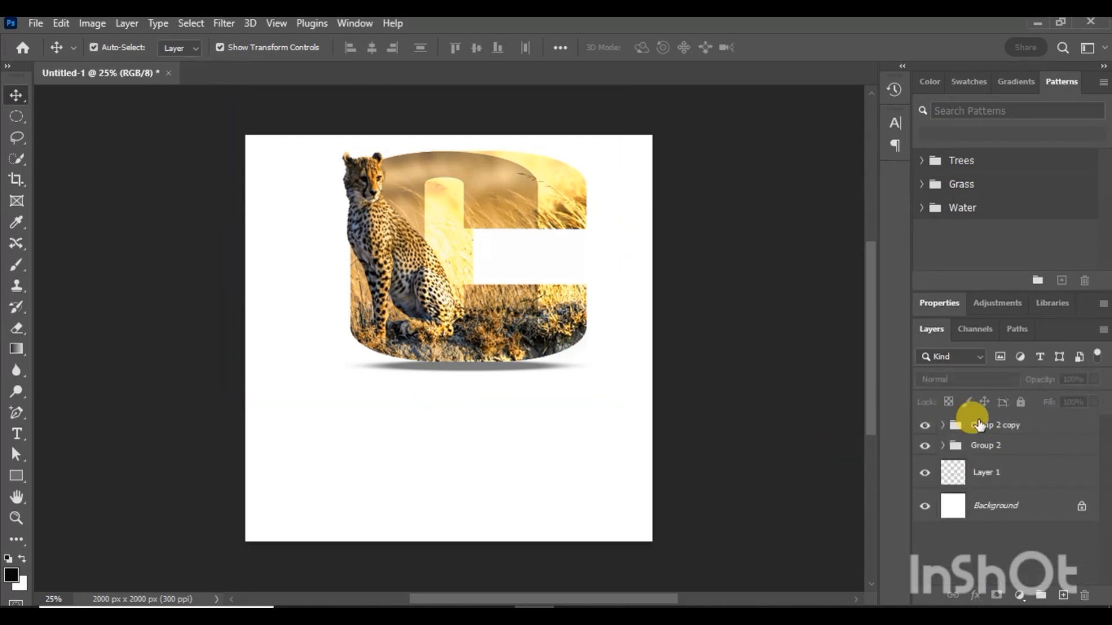
{"action": "left_click", "coordinate": [992, 429]}
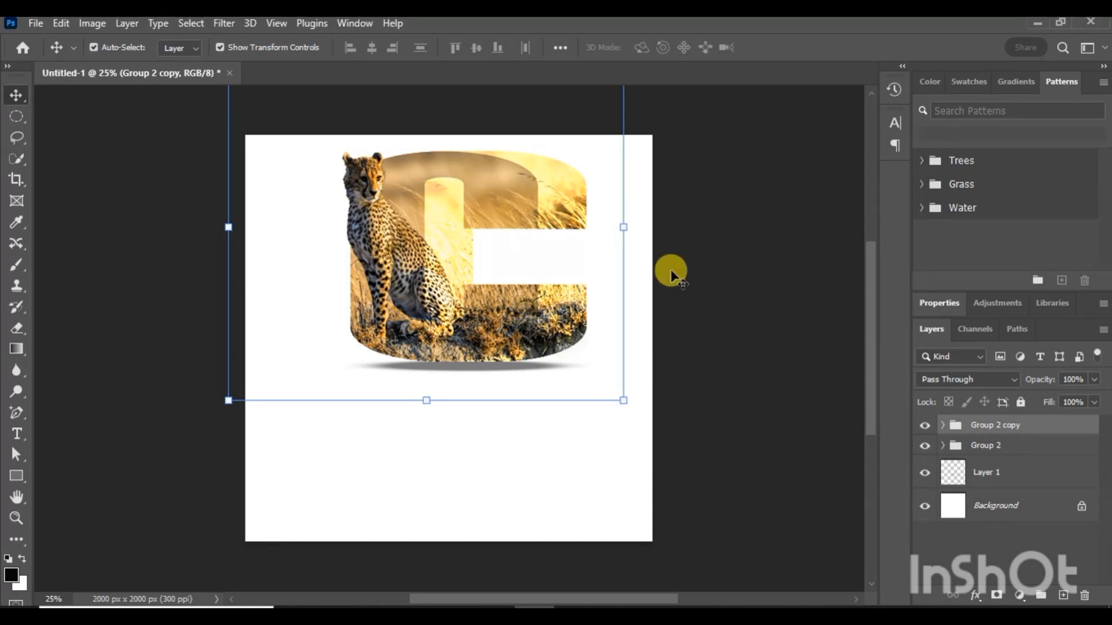
{"action": "key", "text": "g"}
{"action": "scroll", "coordinate": [449, 313], "scroll_direction": "down", "scroll_amount": 1}
{"action": "key", "text": "ctrl+e"}
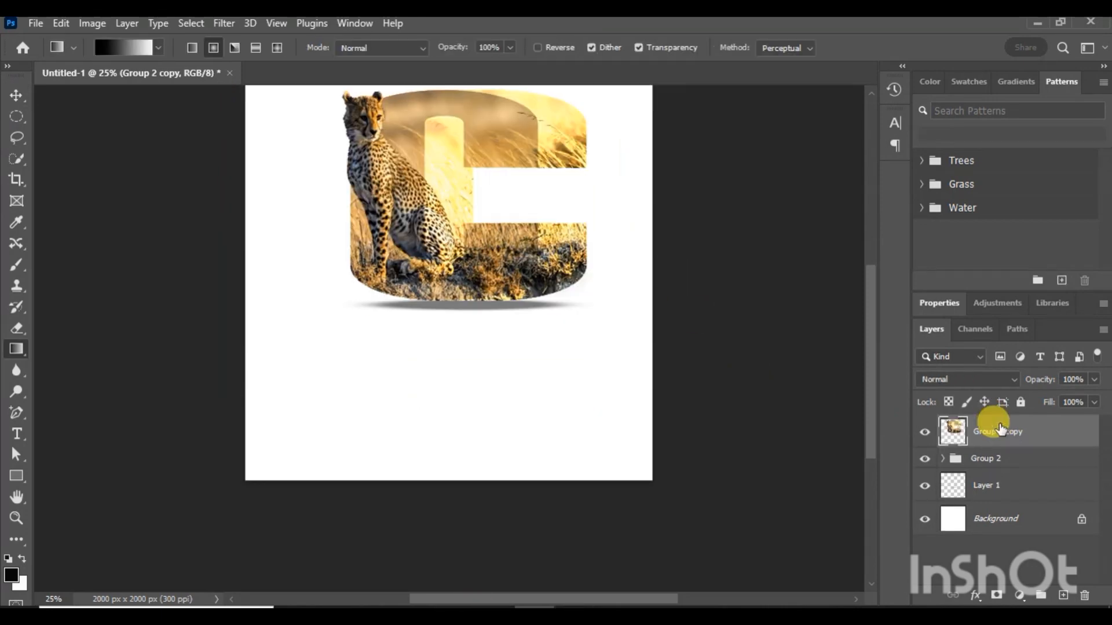
Step: Flip the merged Group 2 copy vertically and move it directly below the C as a mirrored reflection
{"action": "left_click", "coordinate": [92, 25]}
{"action": "left_click", "coordinate": [68, 23]}
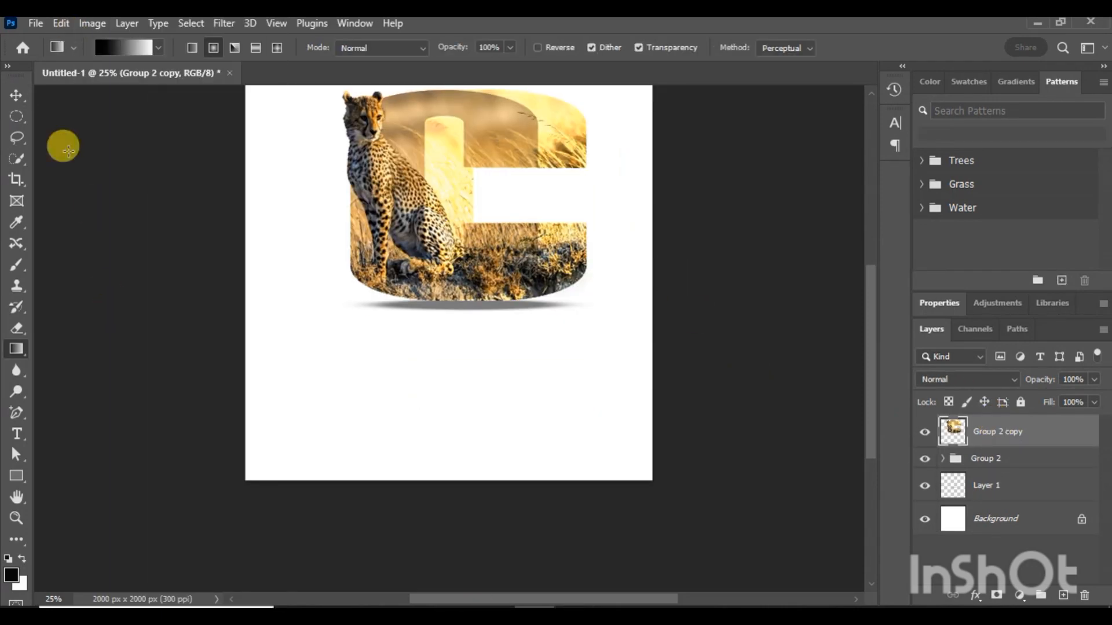
{"action": "left_click", "coordinate": [60, 23]}
{"action": "mouse_move", "coordinate": [176, 398]}
{"action": "left_click", "coordinate": [330, 387]}
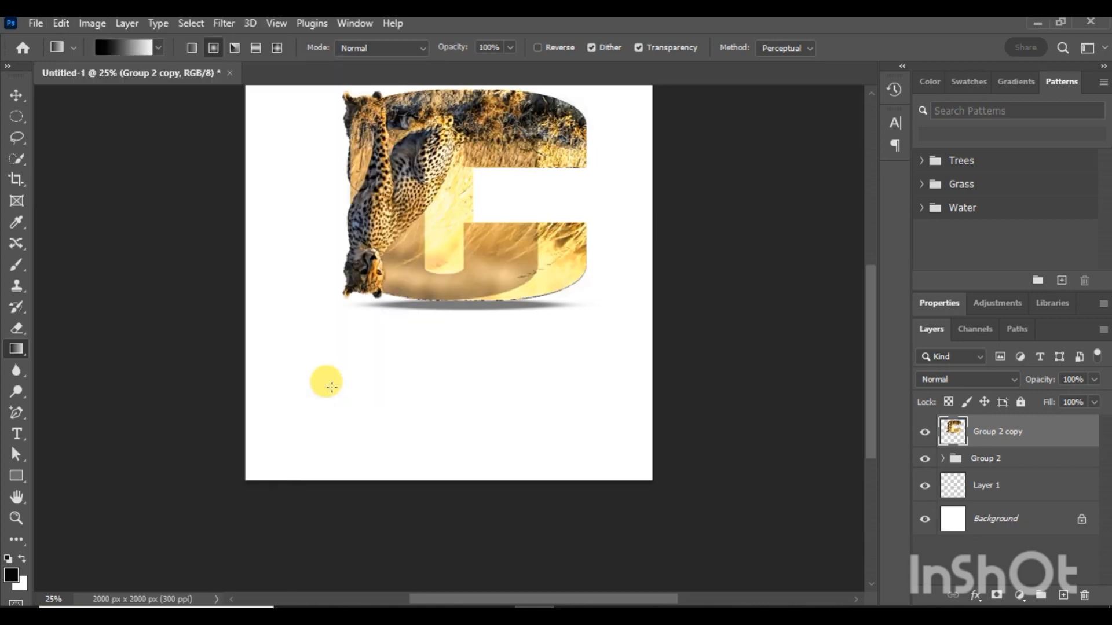
{"action": "left_click", "coordinate": [16, 94]}
{"action": "left_click_drag", "start_coordinate": [426, 219], "coordinate": [418, 409]}
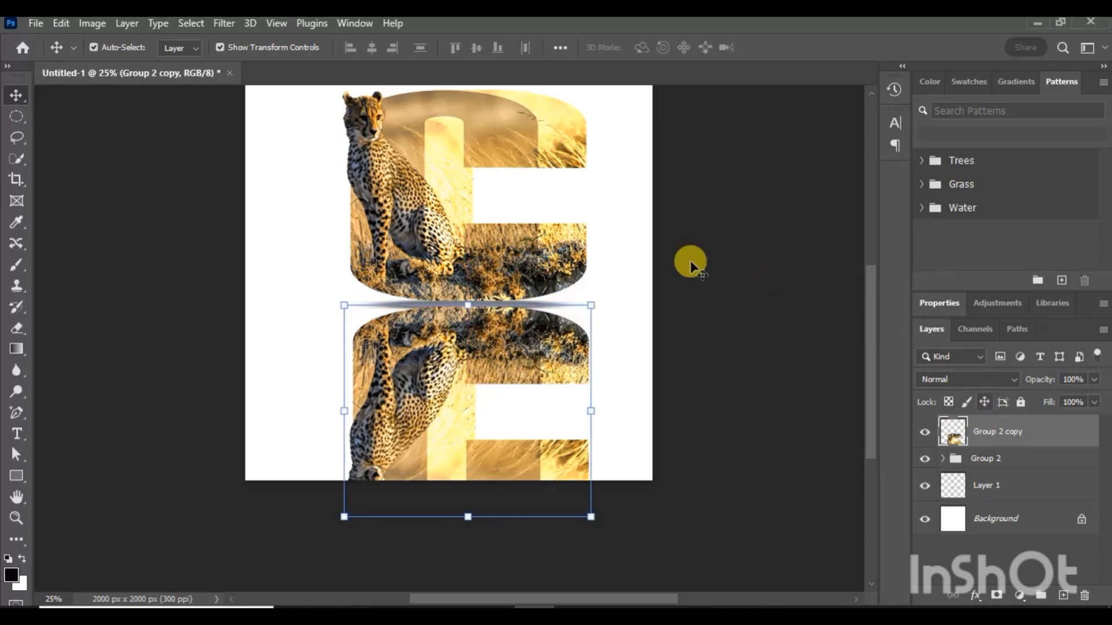
Step: Add a layer mask to the Group 2 copy and fade the reflection with a linear Black, White gradient drawn downward
{"action": "left_click", "coordinate": [997, 595]}
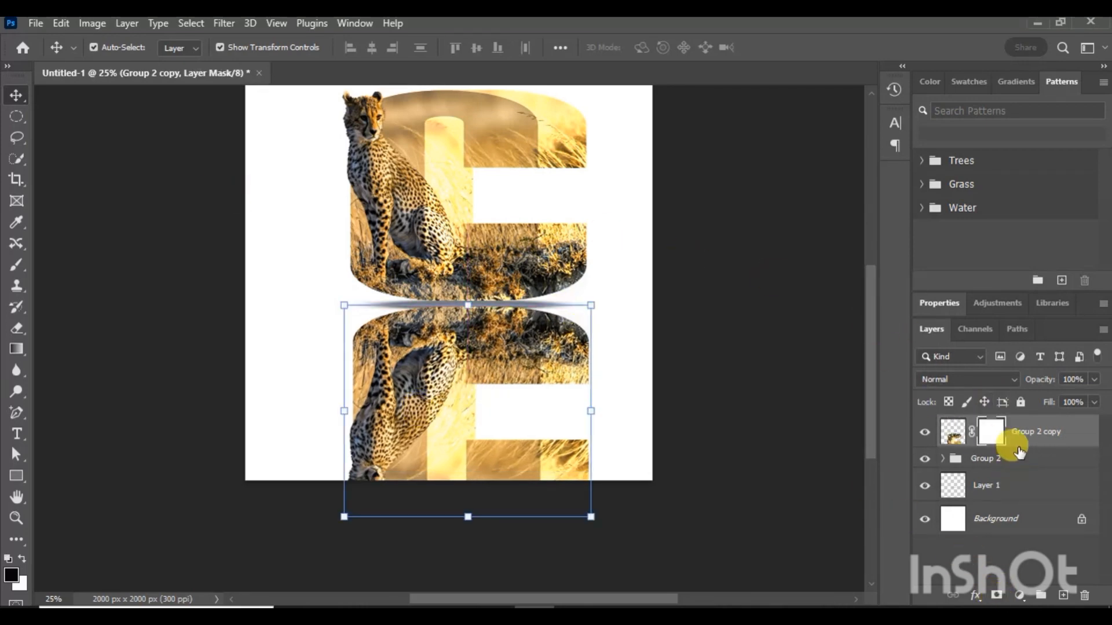
{"action": "left_click", "coordinate": [17, 349]}
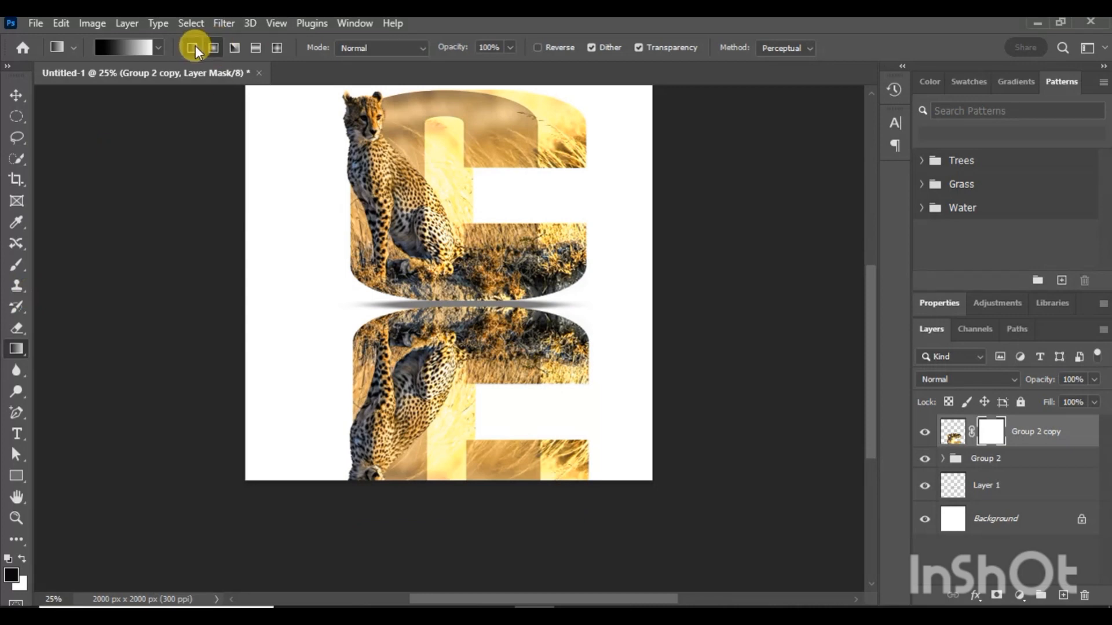
{"action": "left_click", "coordinate": [129, 47]}
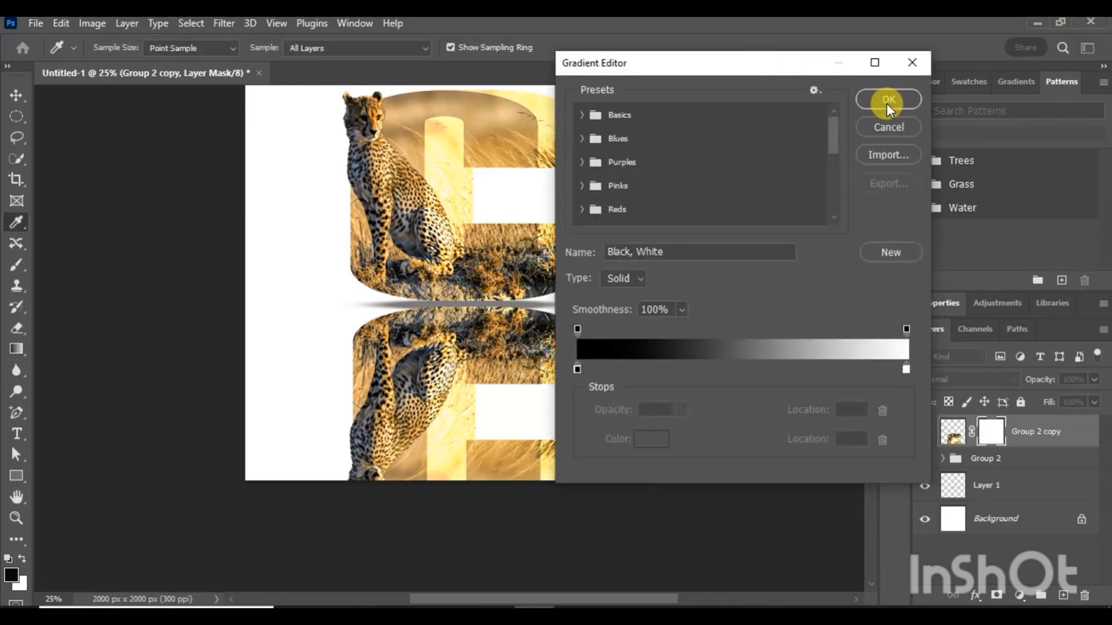
{"action": "left_click", "coordinate": [887, 102]}
{"action": "left_click_drag", "start_coordinate": [454, 301], "coordinate": [454, 581]}
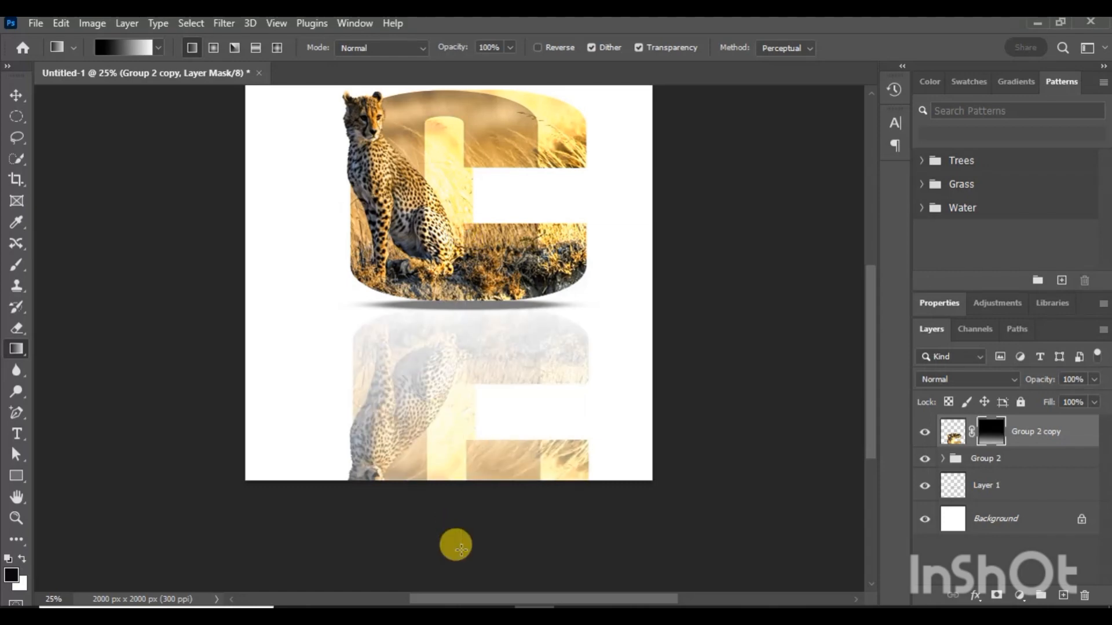
Step: Nudge the faded reflection slightly upward, closer to the base of the C, and deselect it
{"action": "left_click", "coordinate": [18, 96]}
{"action": "left_click_drag", "start_coordinate": [430, 374], "coordinate": [430, 371]}
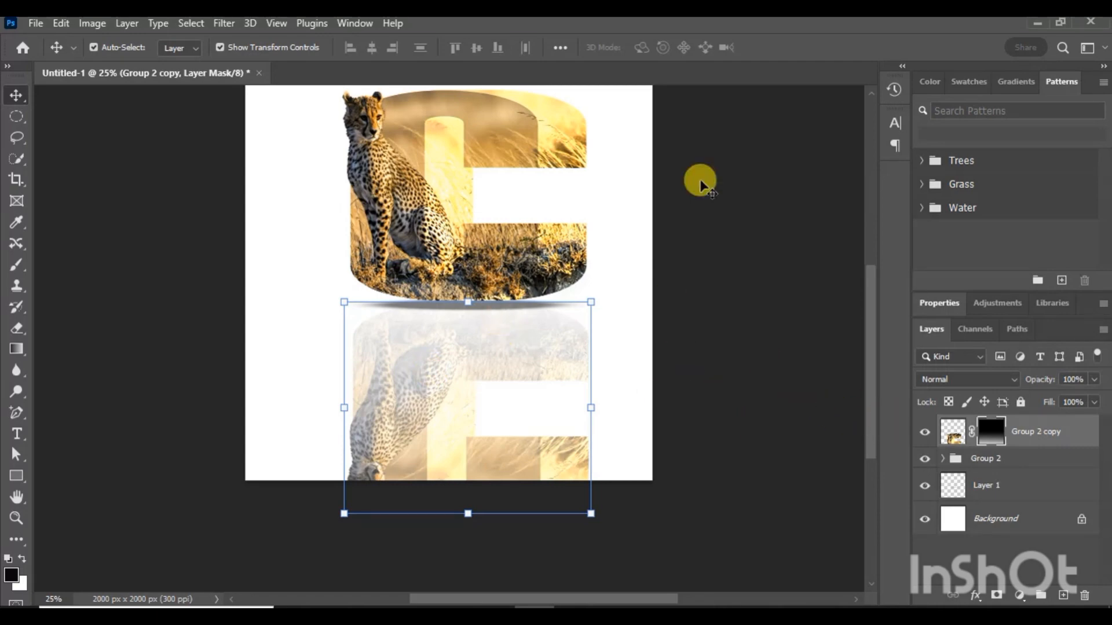
{"action": "left_click", "coordinate": [701, 245]}
Step: Fill the Background layer with a linear Black, White gradient running from the canvas's upper edge to its lower edge
{"action": "left_click", "coordinate": [993, 519]}
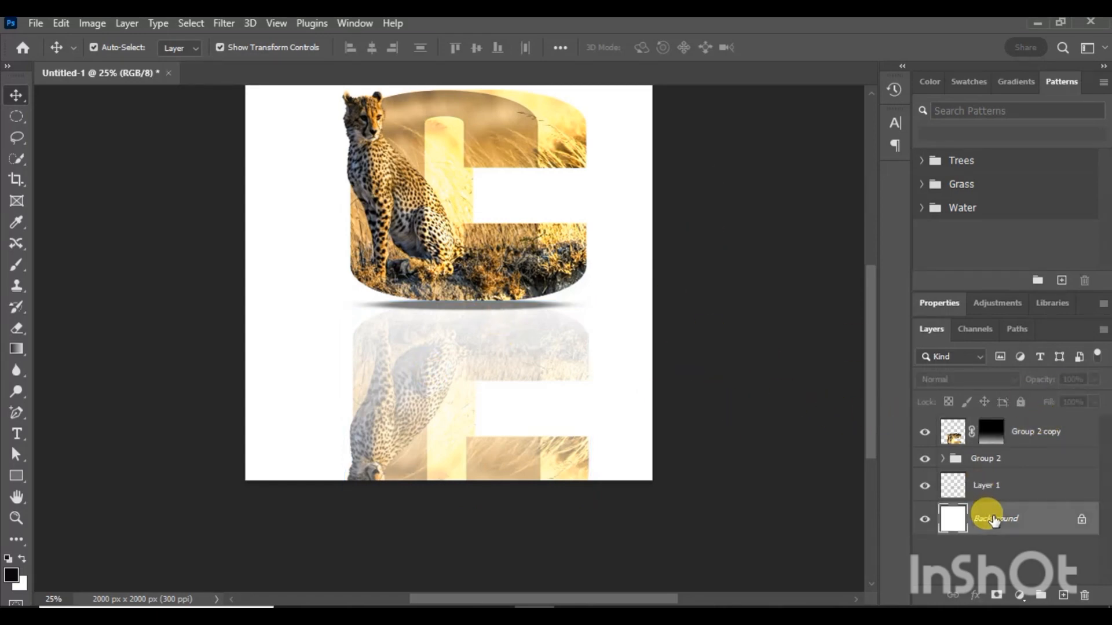
{"action": "left_click", "coordinate": [17, 349]}
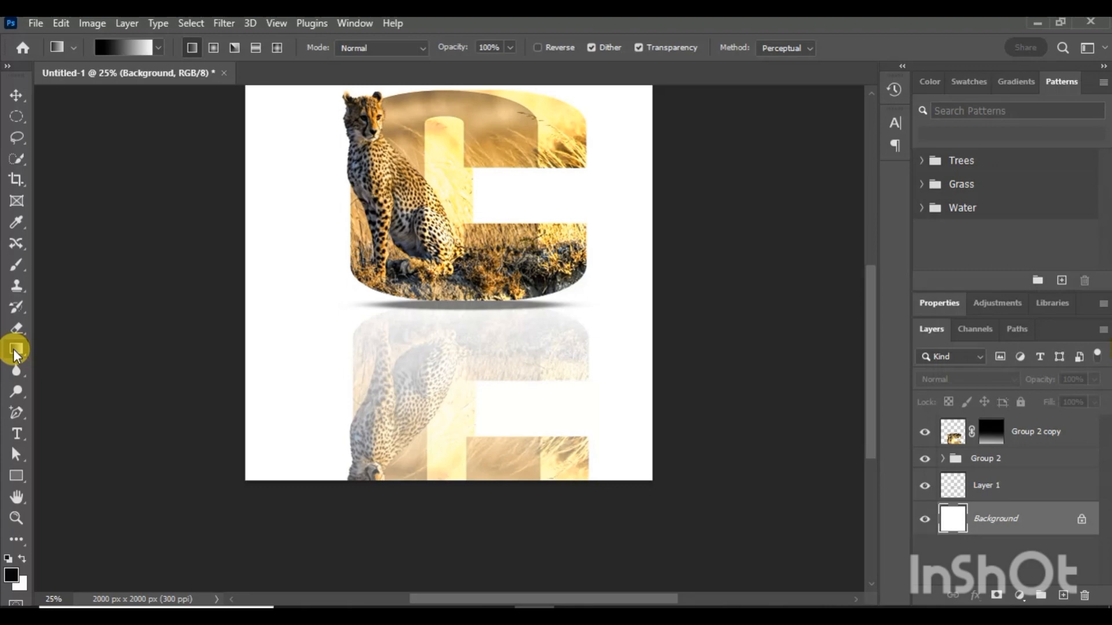
{"action": "left_click", "coordinate": [123, 46]}
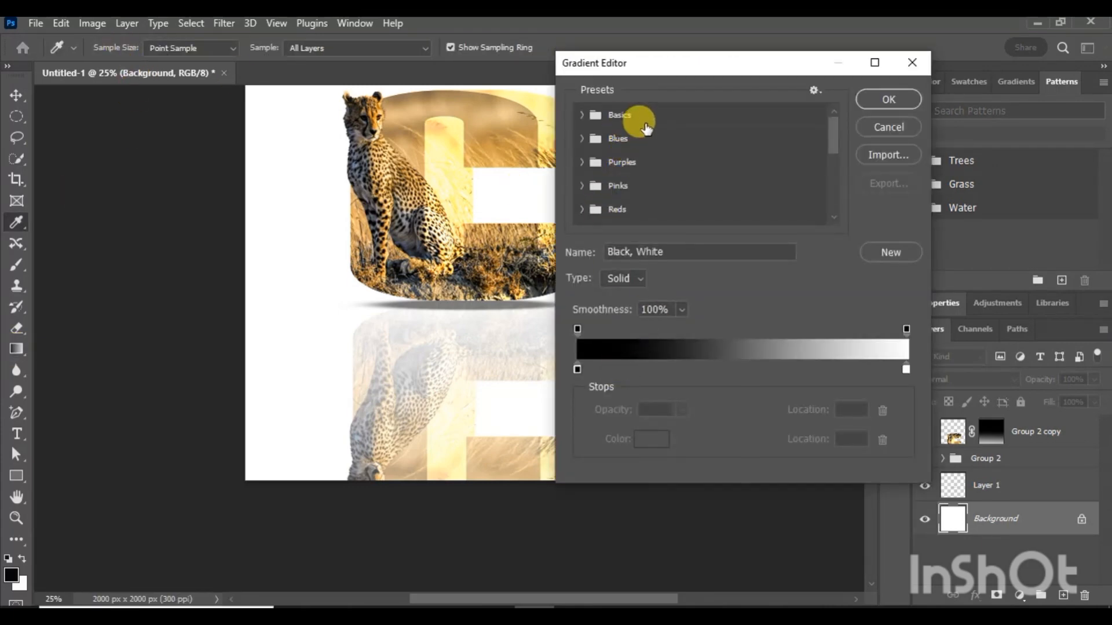
{"action": "left_click", "coordinate": [582, 114]}
{"action": "left_click", "coordinate": [655, 139]}
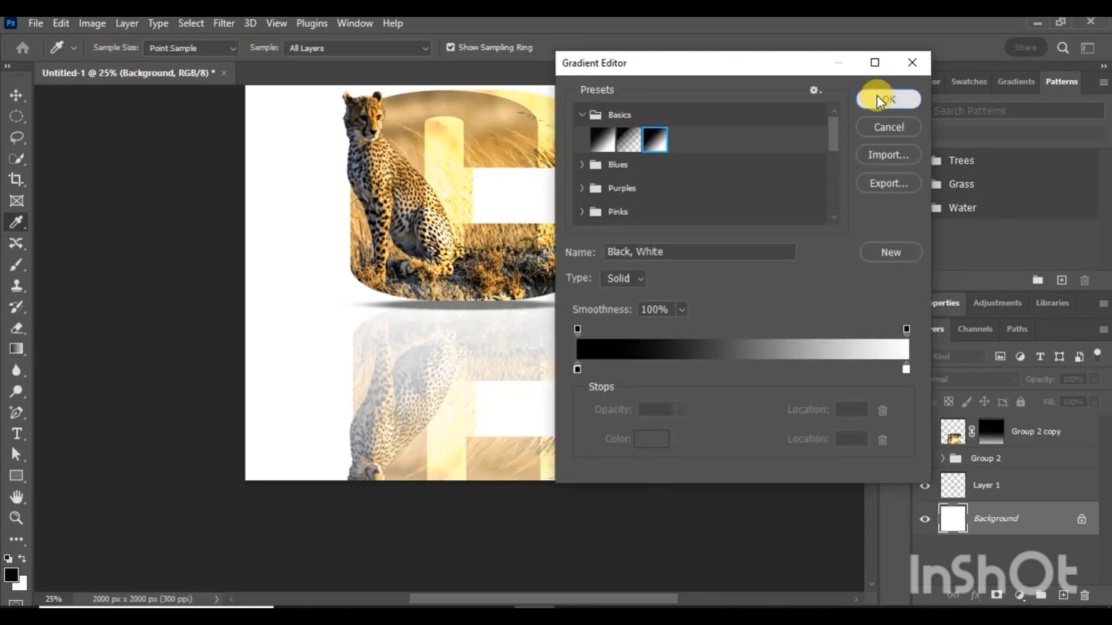
{"action": "left_click", "coordinate": [878, 98]}
{"action": "left_click_drag", "start_coordinate": [288, 104], "coordinate": [297, 486]}
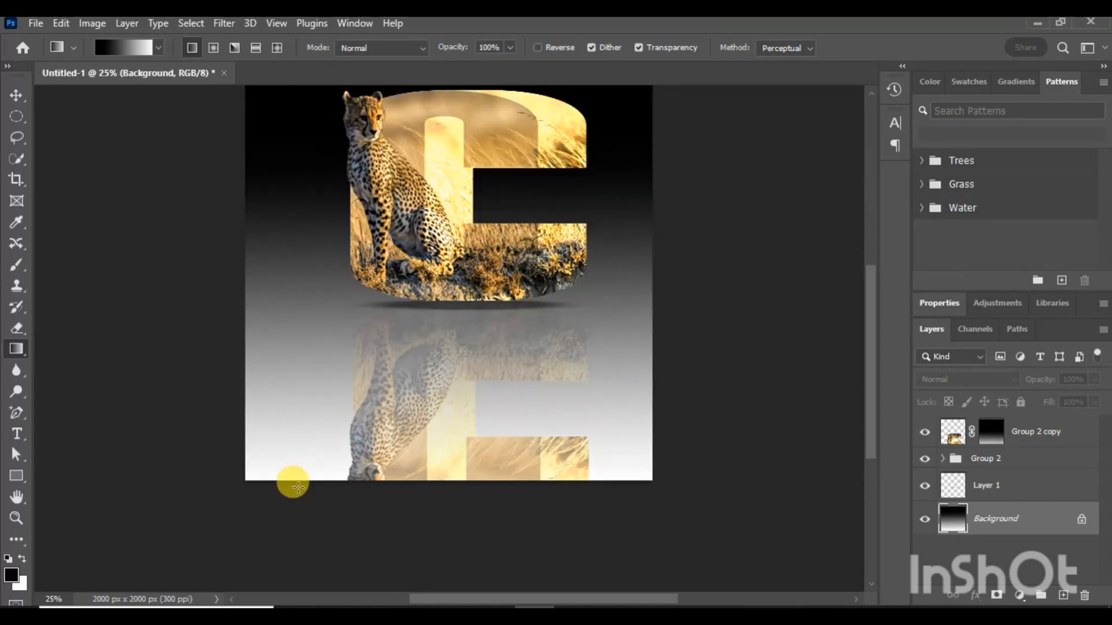
Step: Add a color stop at location 48 to the Black, White gradient, using a tan sampled from the photo inside the C
{"action": "left_click_drag", "start_coordinate": [868, 415], "coordinate": [870, 401]}
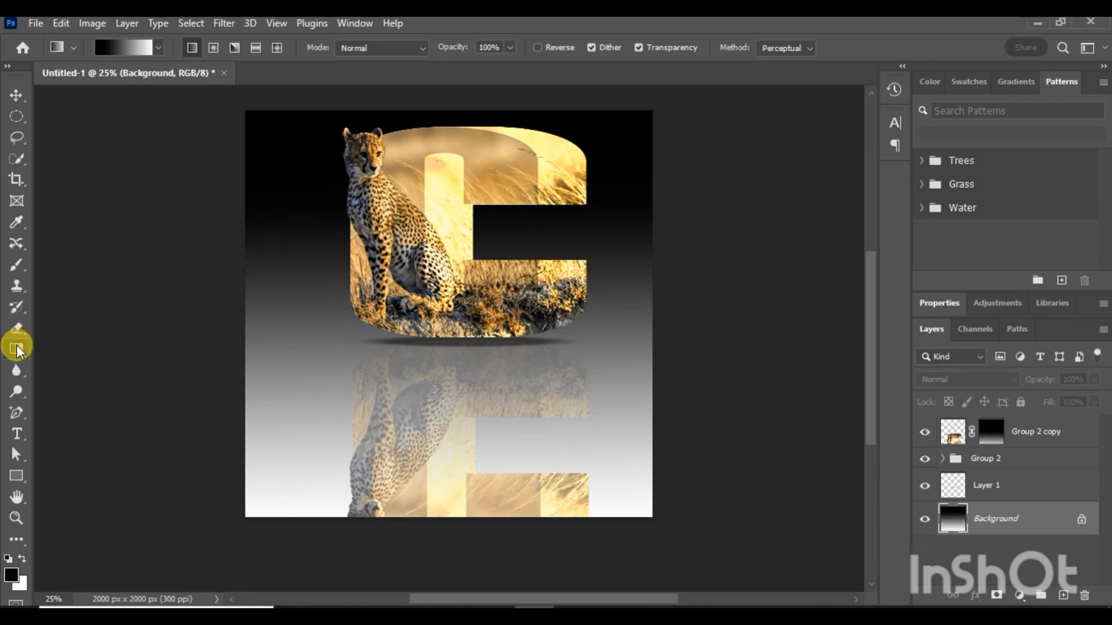
{"action": "left_click", "coordinate": [126, 47]}
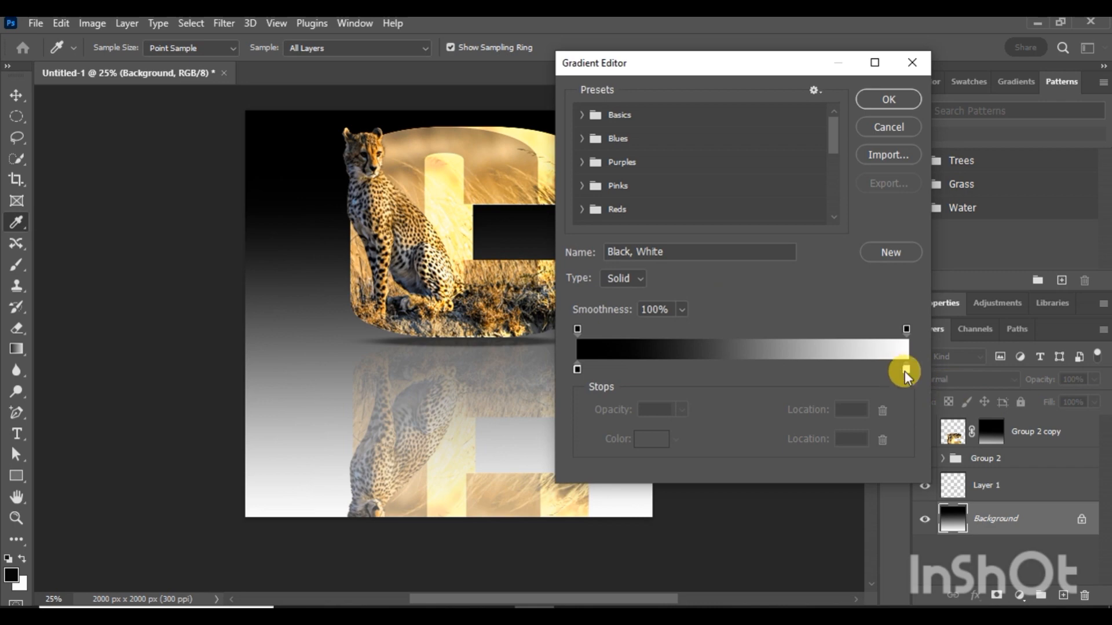
{"action": "double_click", "coordinate": [736, 365]}
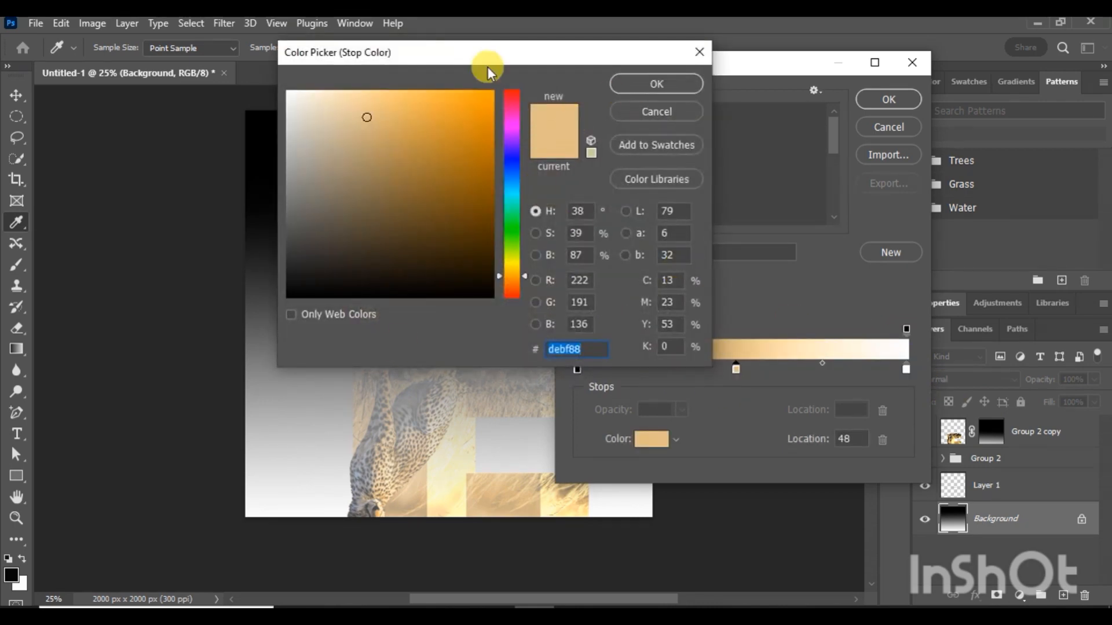
{"action": "left_click", "coordinate": [662, 112]}
{"action": "left_click", "coordinate": [473, 139]}
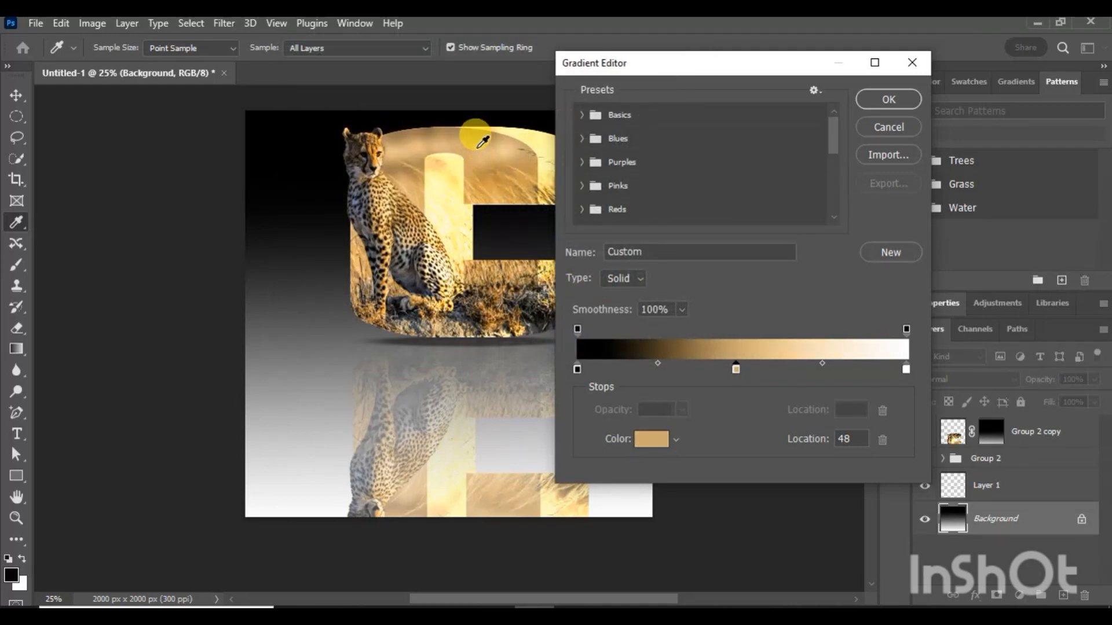
{"action": "left_click", "coordinate": [408, 147]}
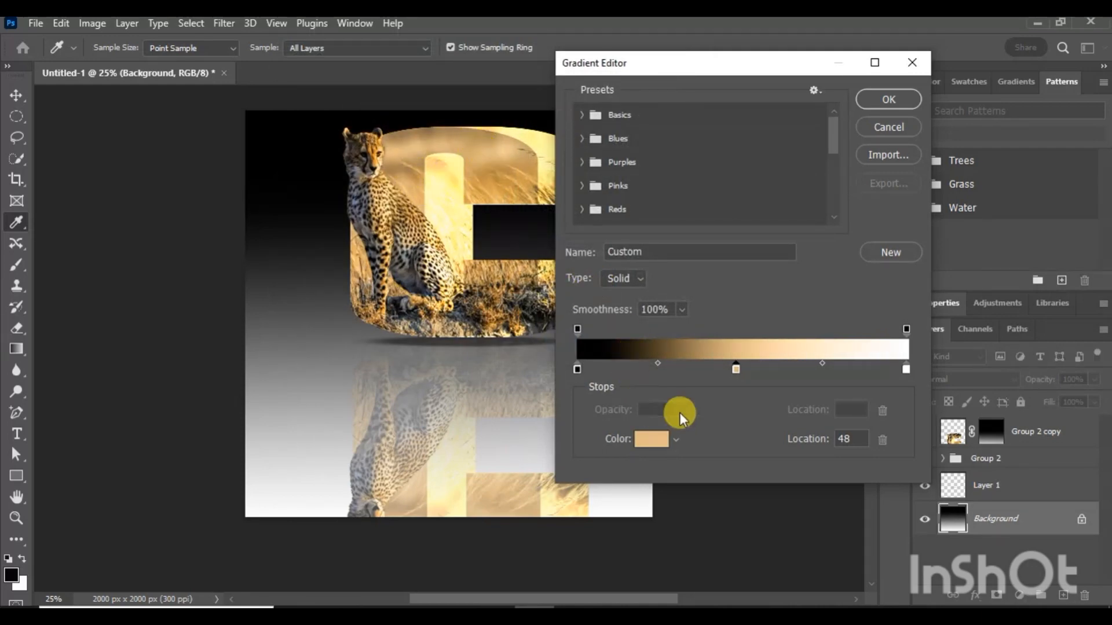
Step: Set the middle gradient stop's color to d29e56 and redraw the black-orange-white gradient down the Background layer
{"action": "double_click", "coordinate": [736, 372]}
{"action": "left_click", "coordinate": [410, 127]}
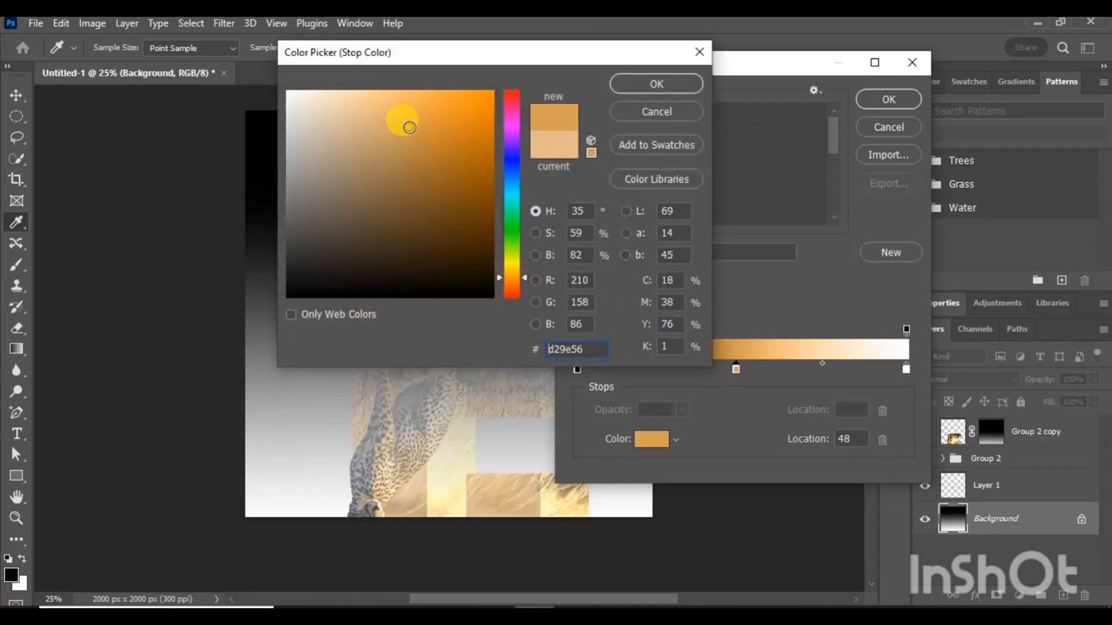
{"action": "left_click", "coordinate": [656, 82]}
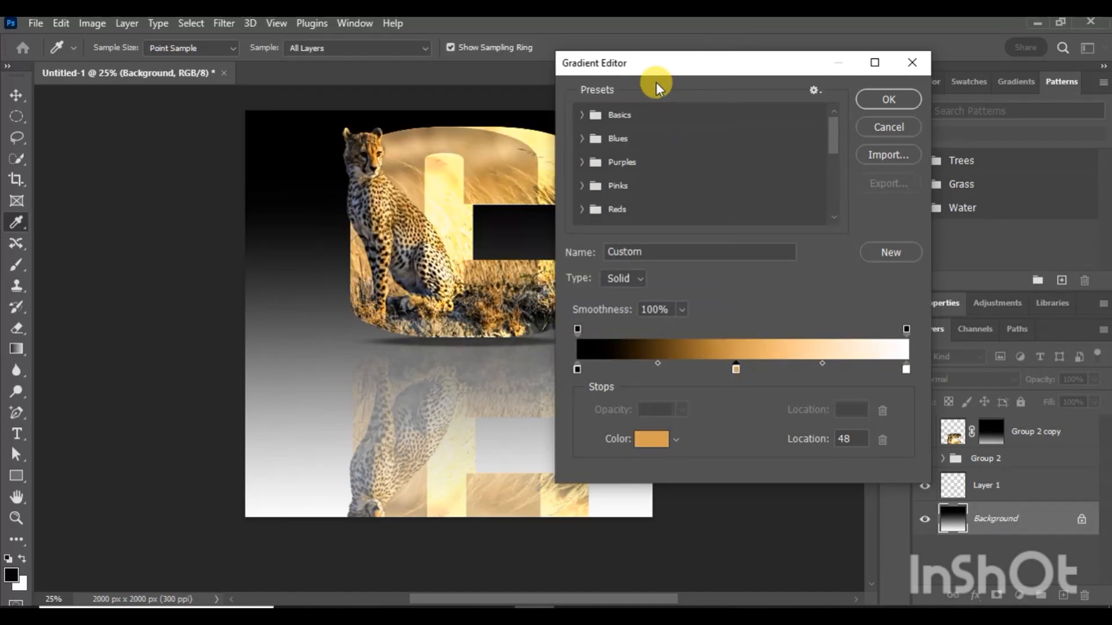
{"action": "left_click", "coordinate": [895, 99]}
{"action": "left_click_drag", "start_coordinate": [307, 163], "coordinate": [312, 523]}
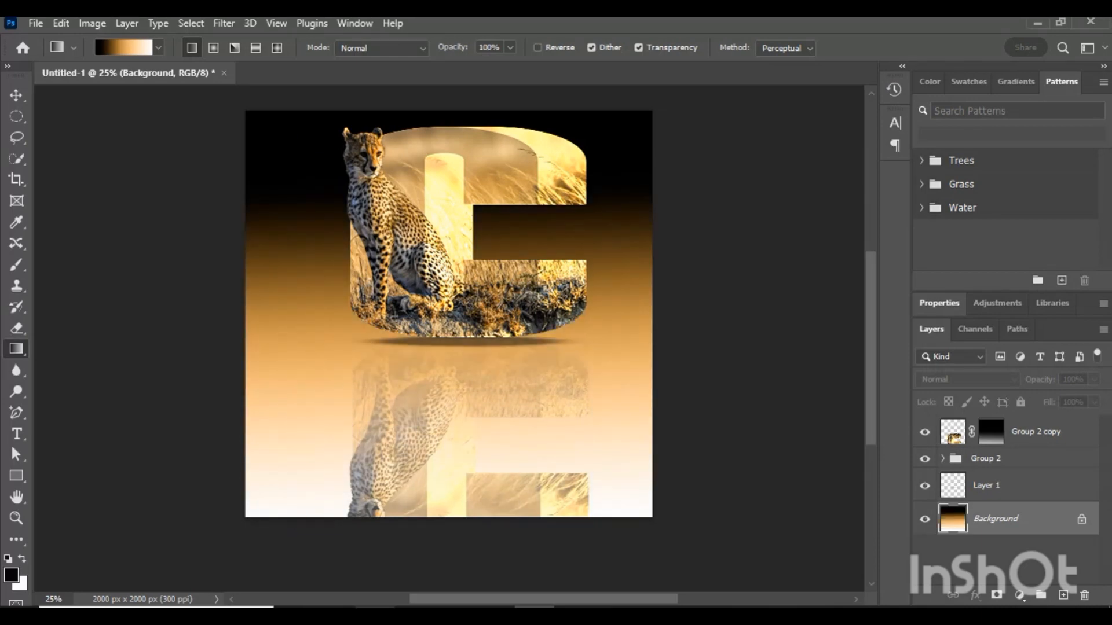
{"action": "left_click_drag", "start_coordinate": [288, 460], "coordinate": [363, 193]}
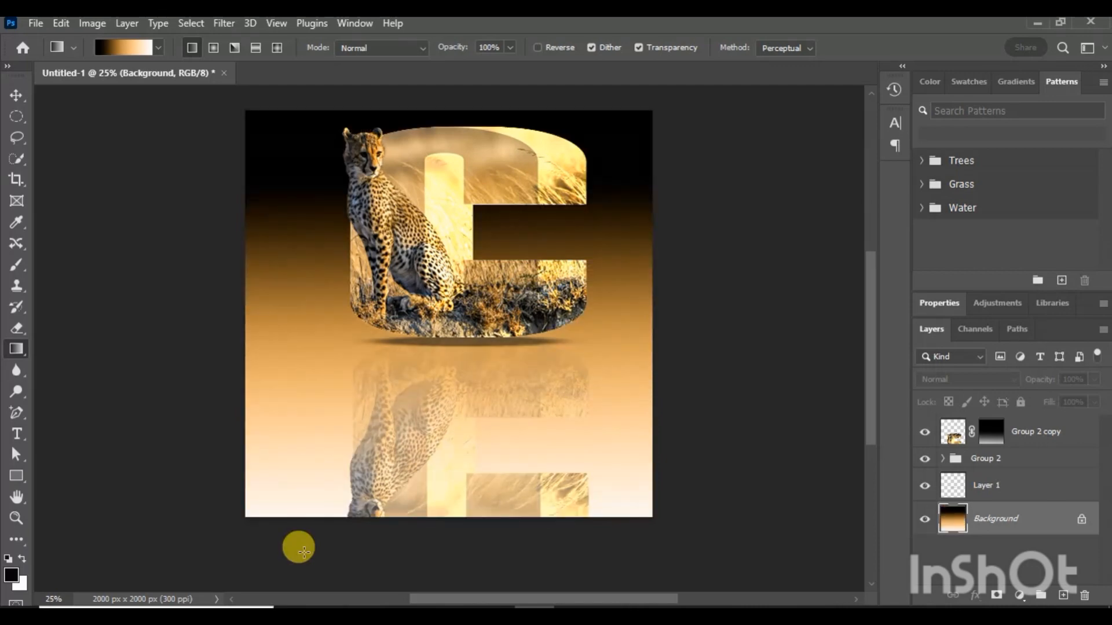